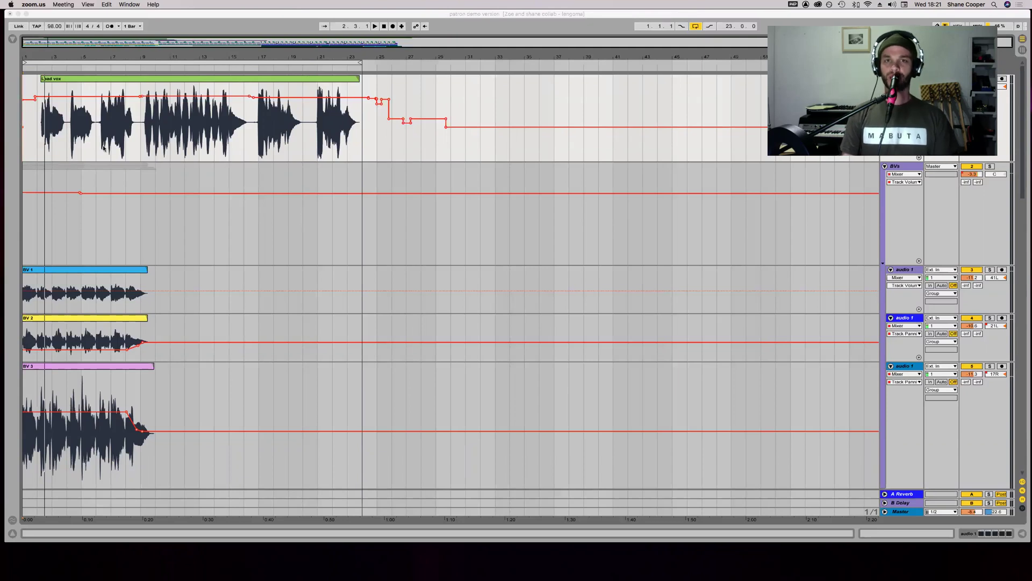
Play the song from bar 1 and raise the Master track's volume to about -1.6 dB.
click(24, 151)
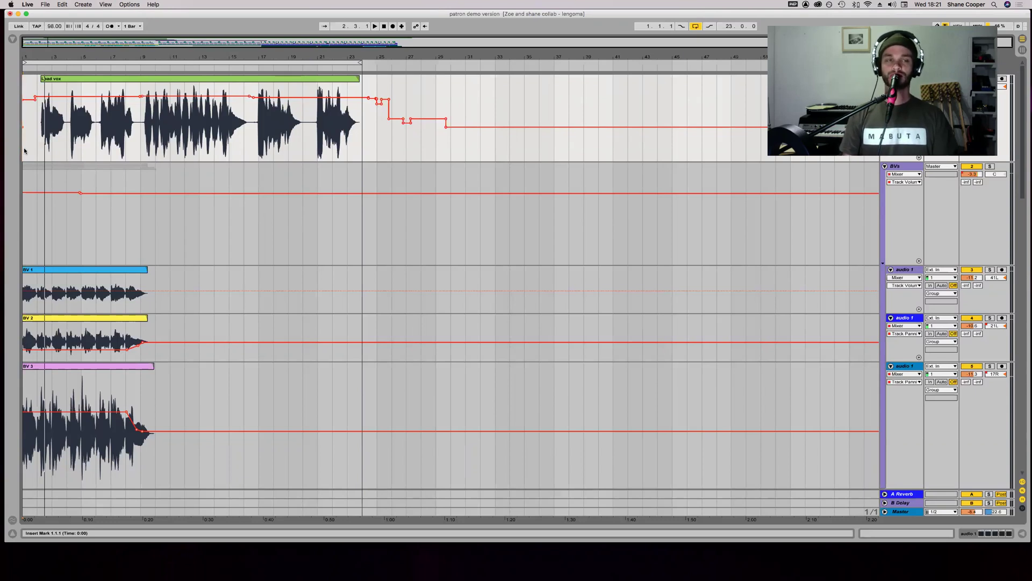
key(space)
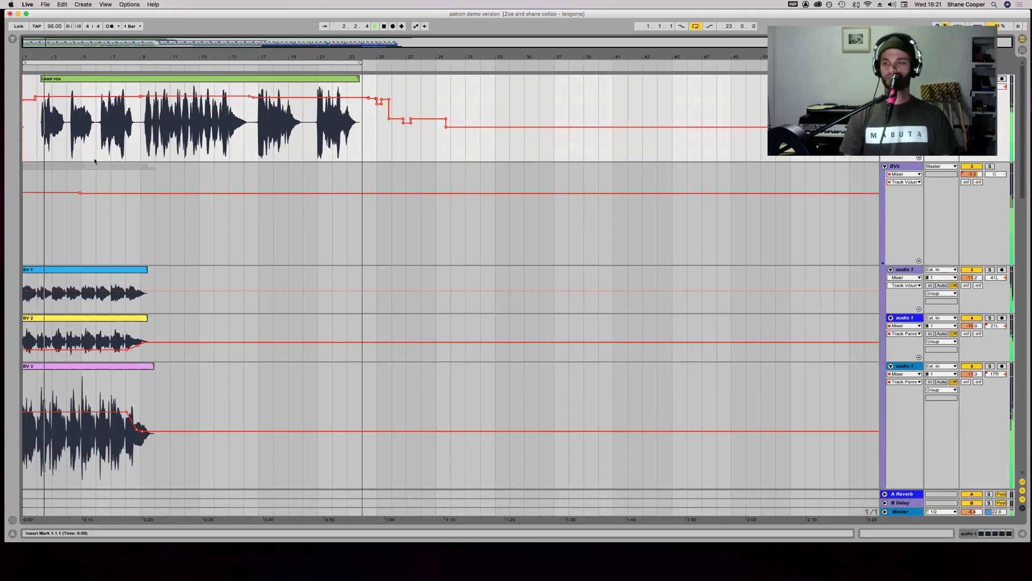
drag(972, 512, 972, 495)
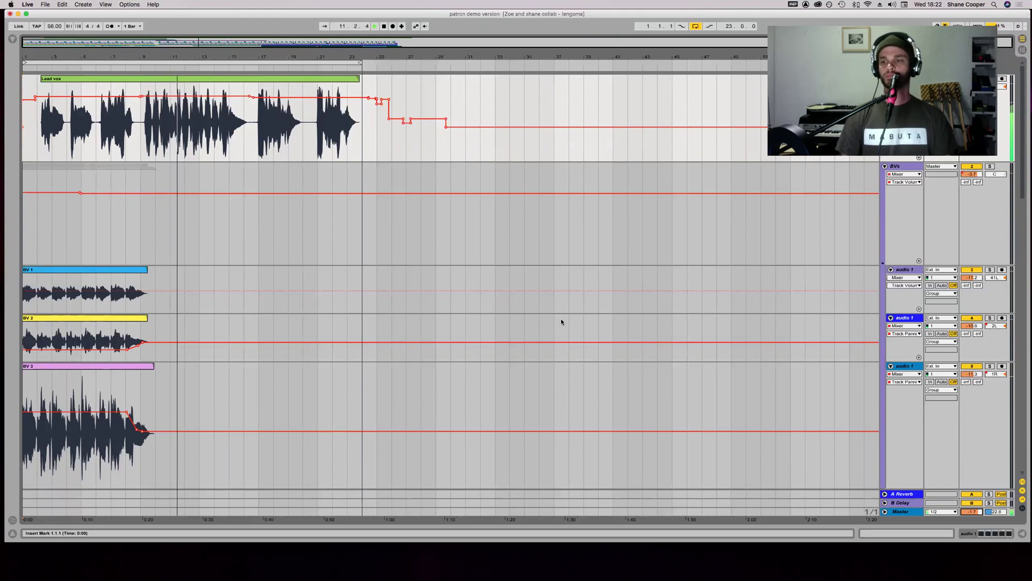
Check the mixer levels in Session View, return to the Arrangement View and stop playback.
key(Tab)
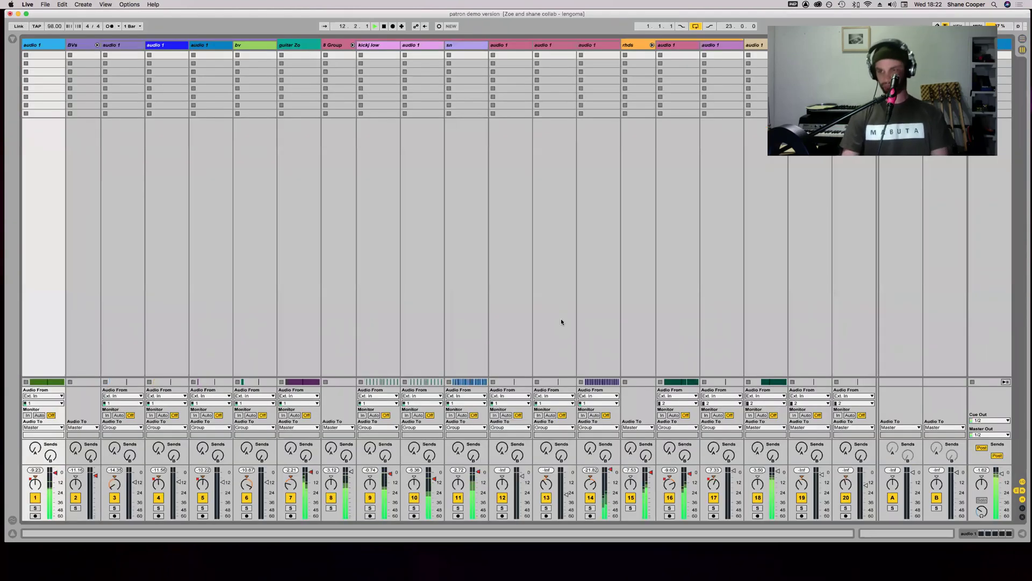
key(Tab)
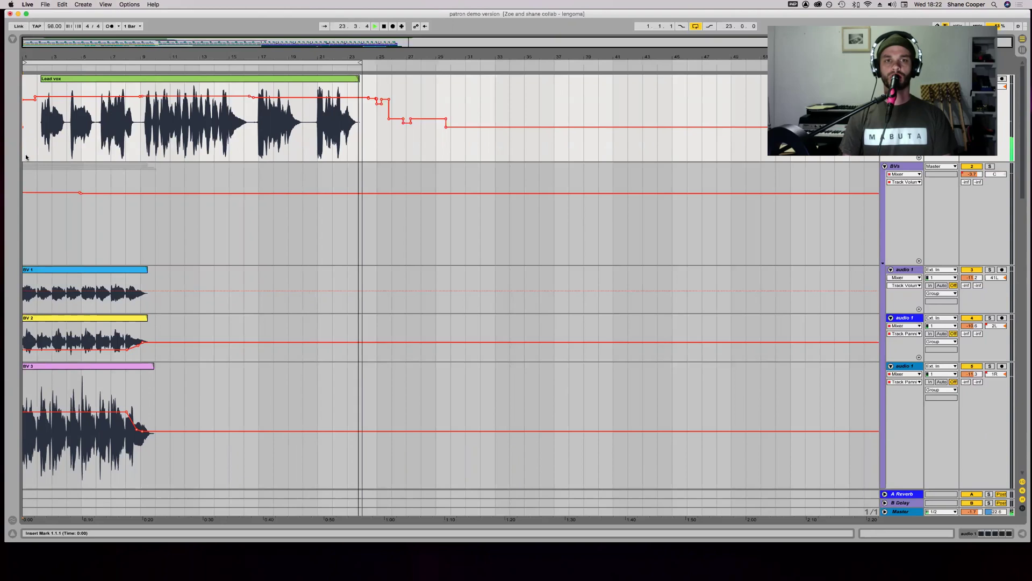
key(space)
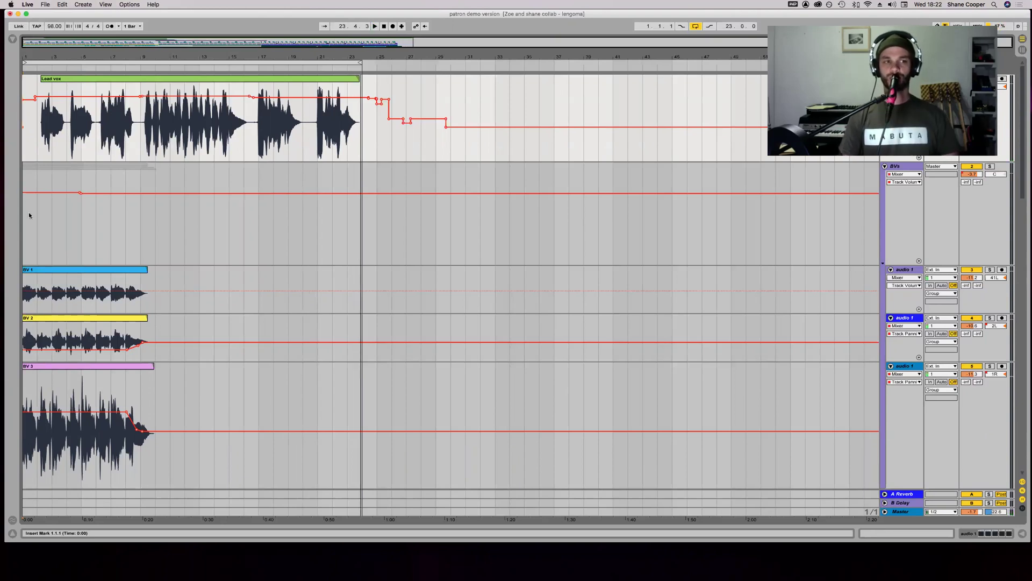
Solo the BVs group and play its backing vocals from bar 1.
click(23, 237)
scroll(31, 245, down, 6)
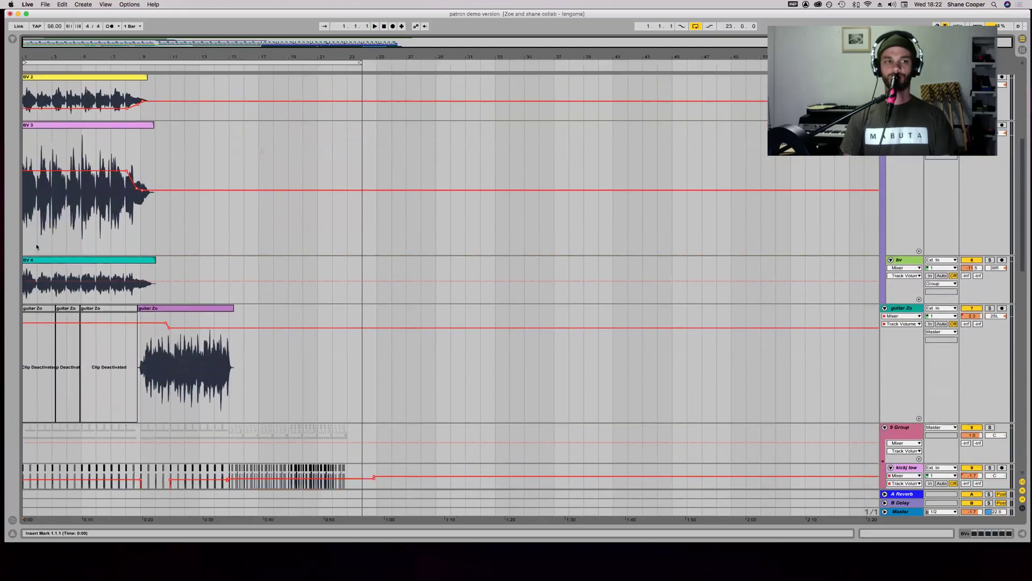
scroll(31, 245, up, 5)
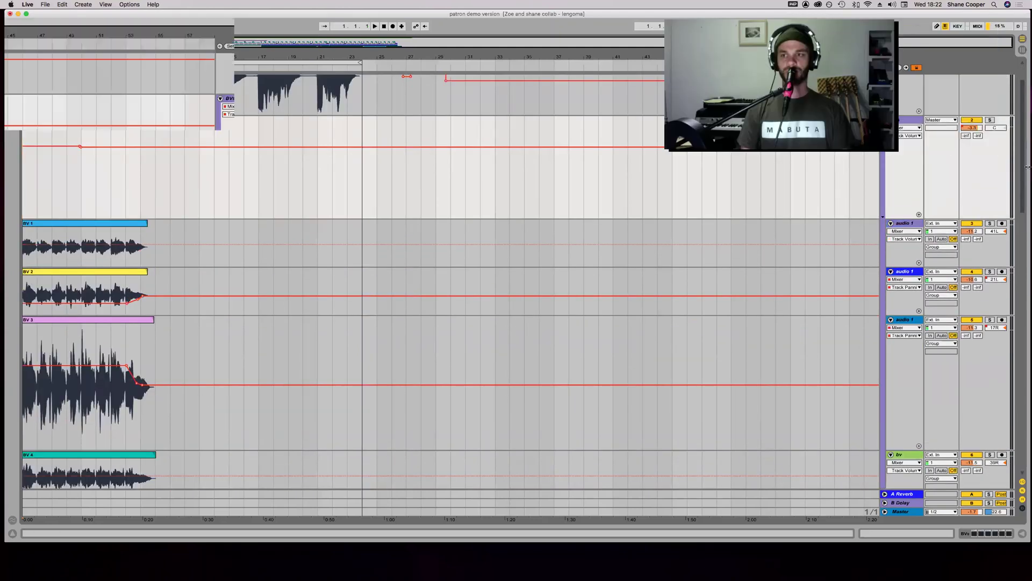
click(988, 121)
key(space)
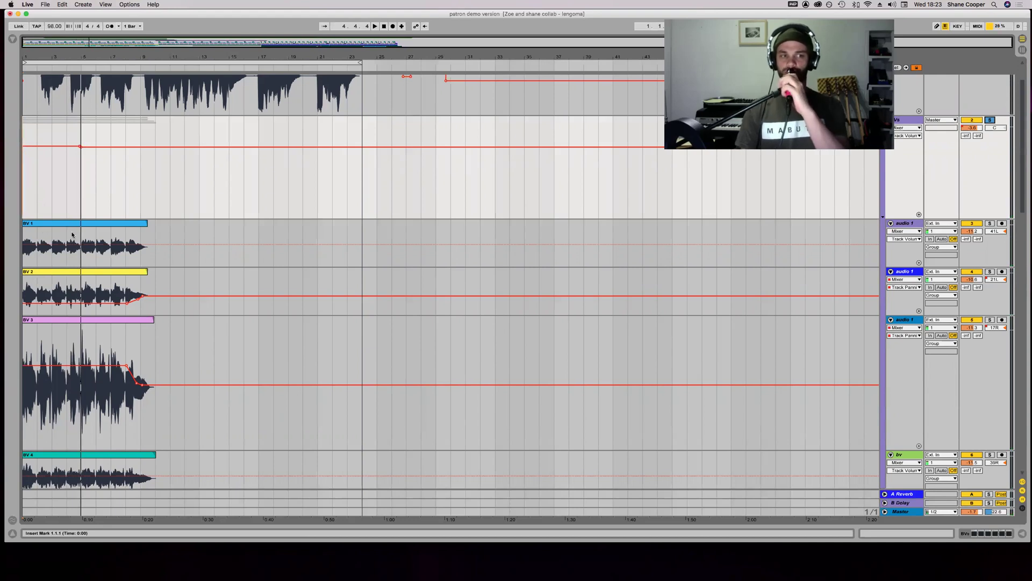
Show the BVs group's effect chain and briefly open its iZotope Nectar plug-in window.
scroll(74, 233, down, 5)
click(128, 101)
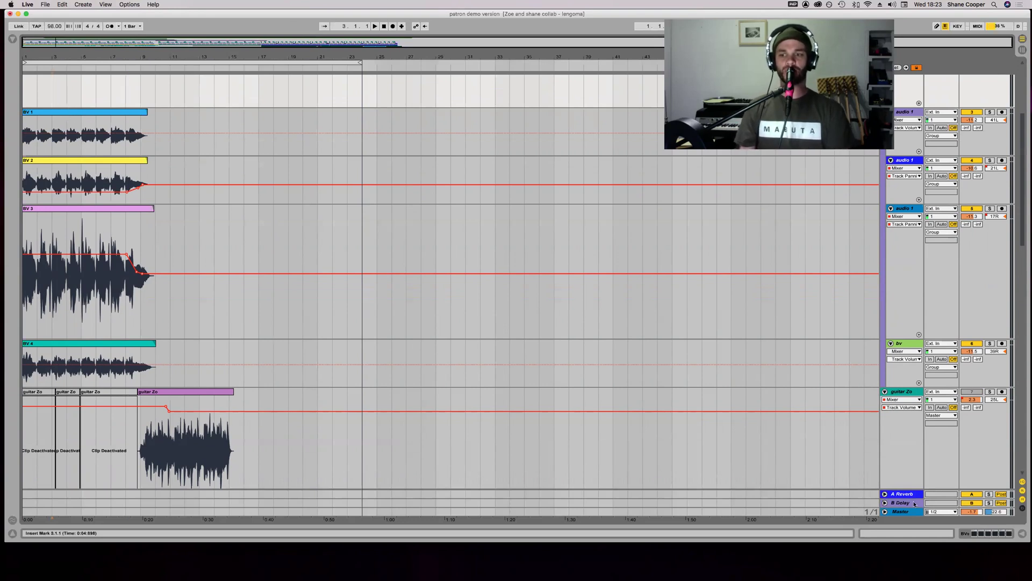
key(shift+Tab)
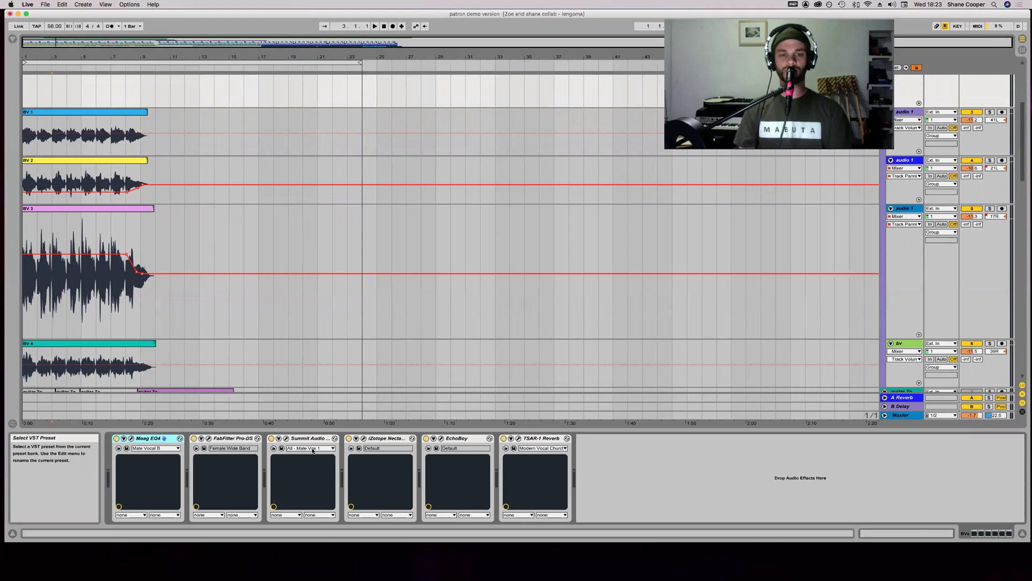
click(363, 438)
click(363, 439)
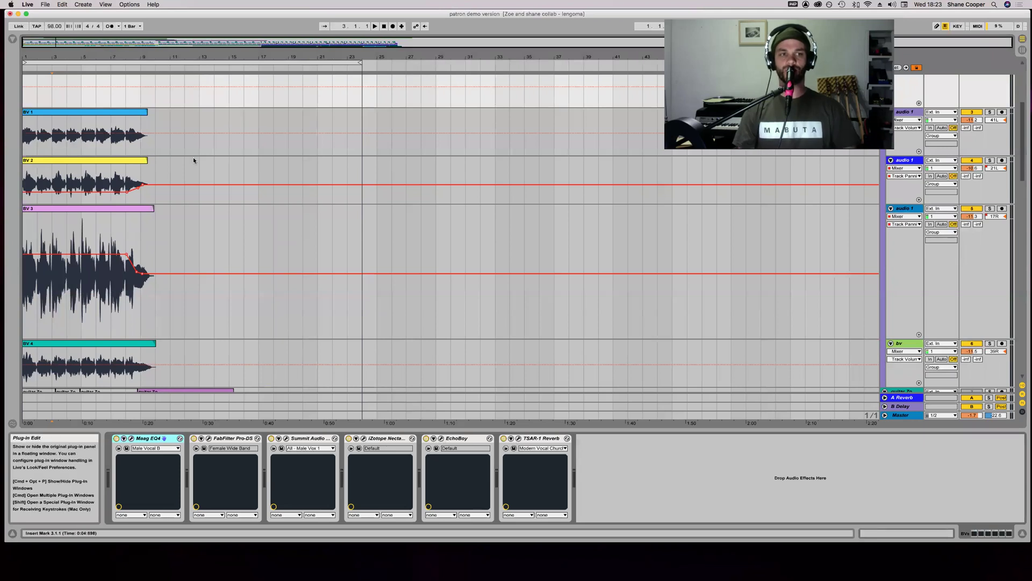
Audition the Lead vox track soloed from 2.2.1 and clear its solo.
scroll(193, 161, up, 5)
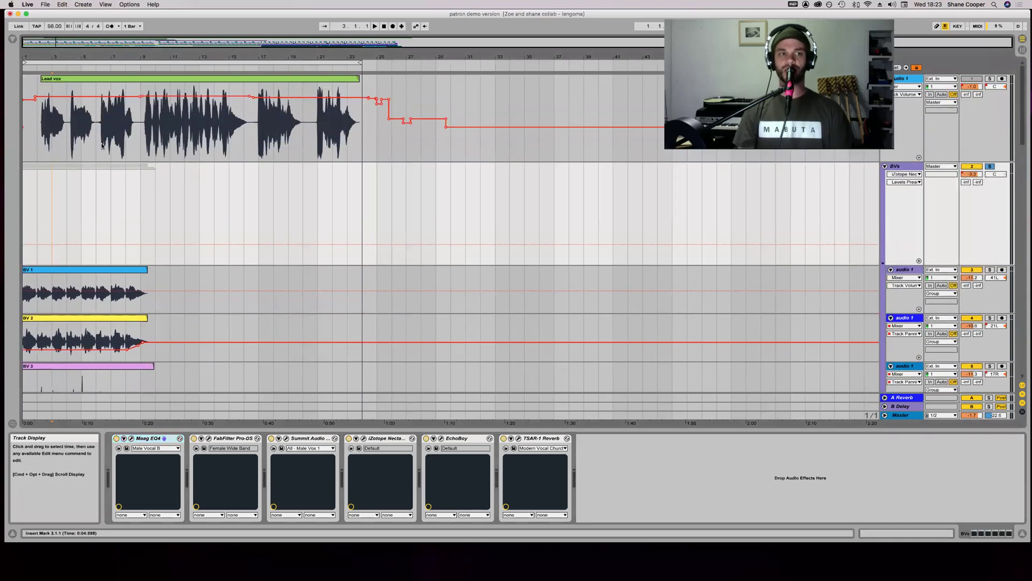
click(48, 142)
click(990, 79)
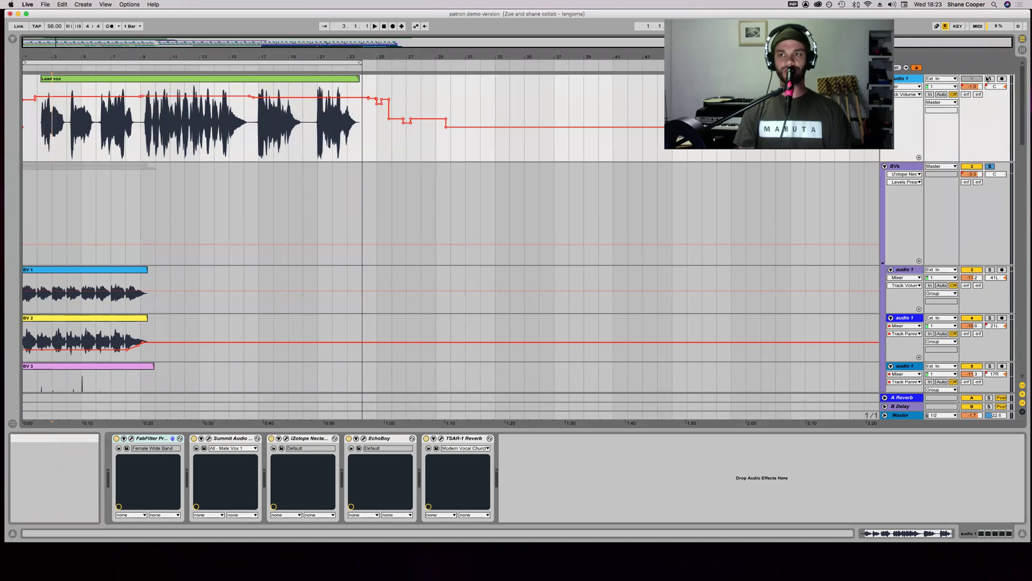
click(41, 119)
key(space)
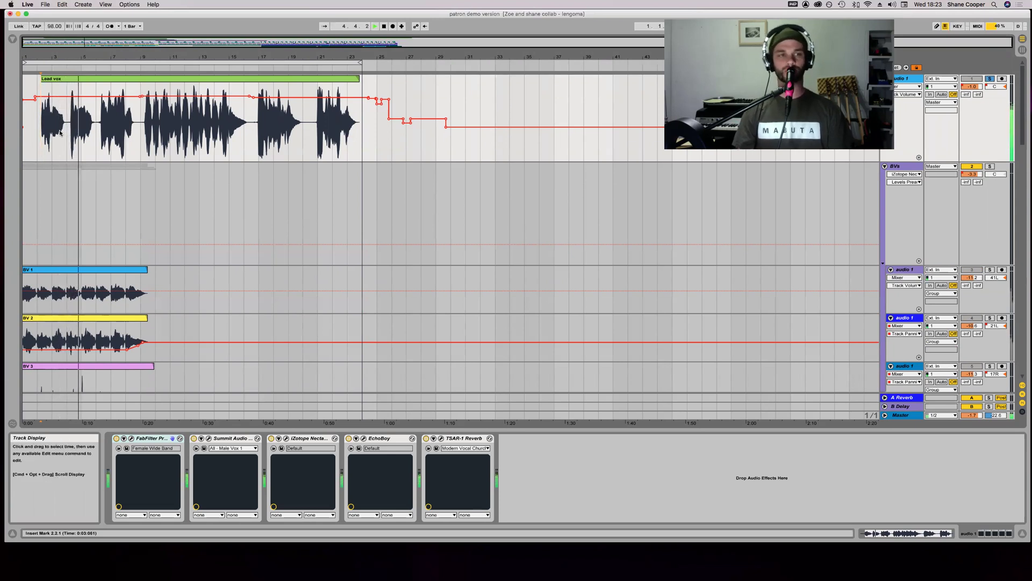
click(991, 79)
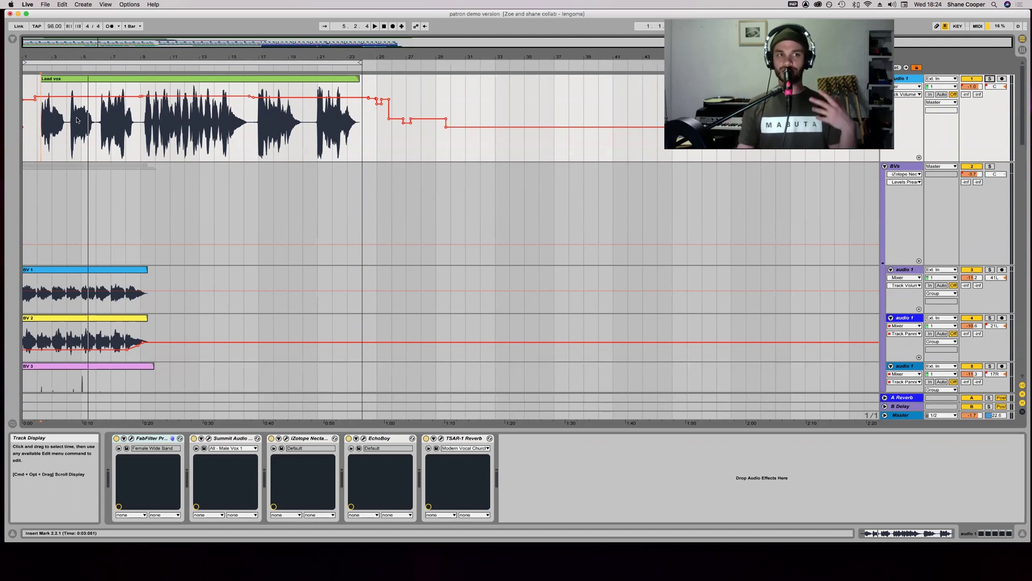
Highlight the Lead vox clip from bar 9 to its end, and the whole span from bar 1 to 24.
click(29, 153)
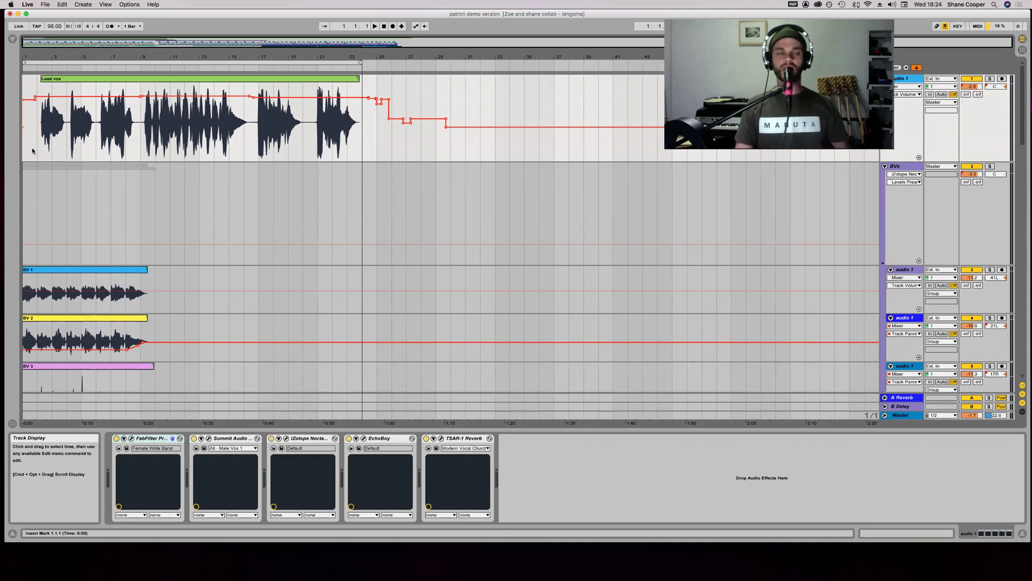
drag(141, 144, 361, 140)
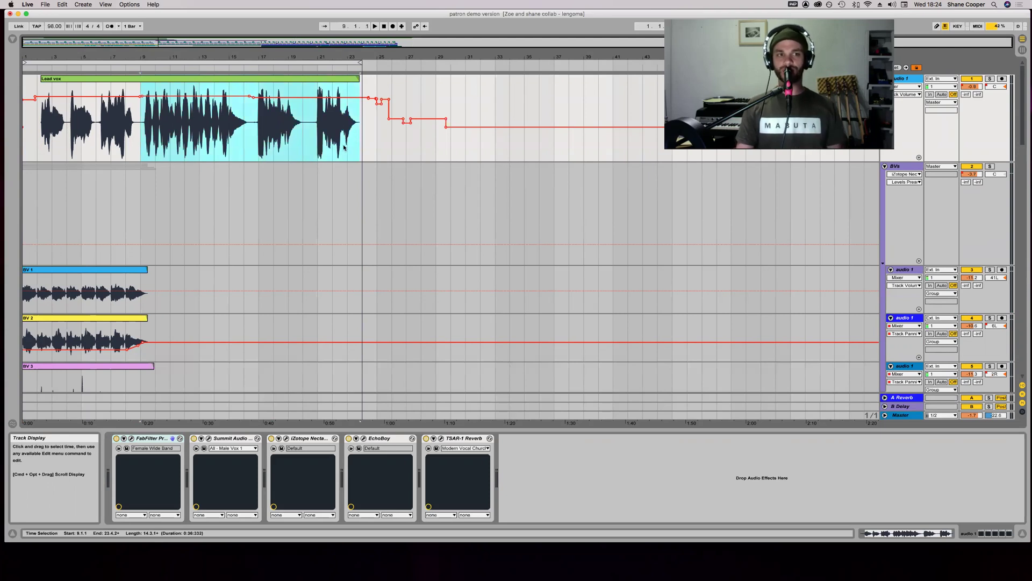
click(140, 140)
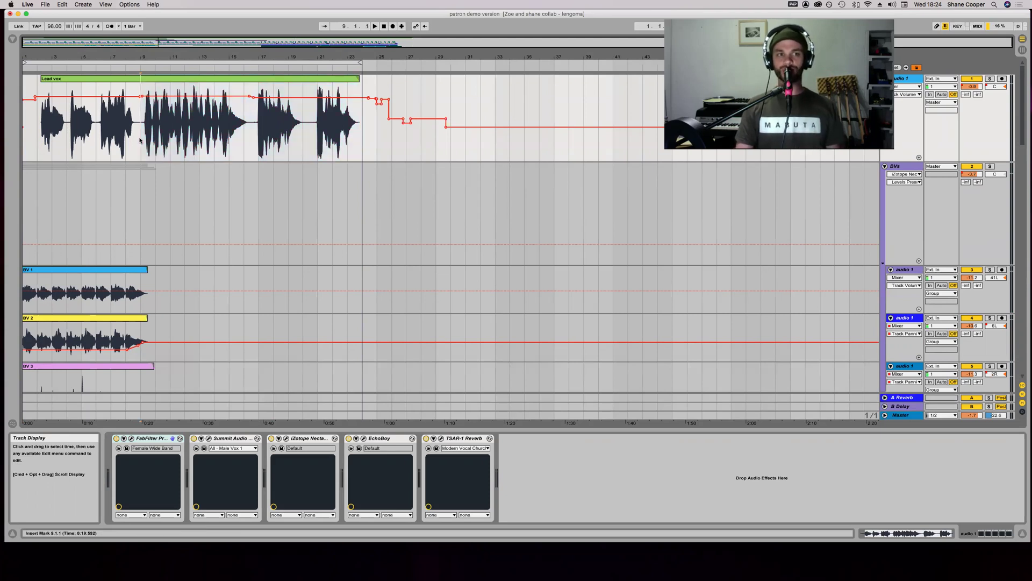
click(28, 149)
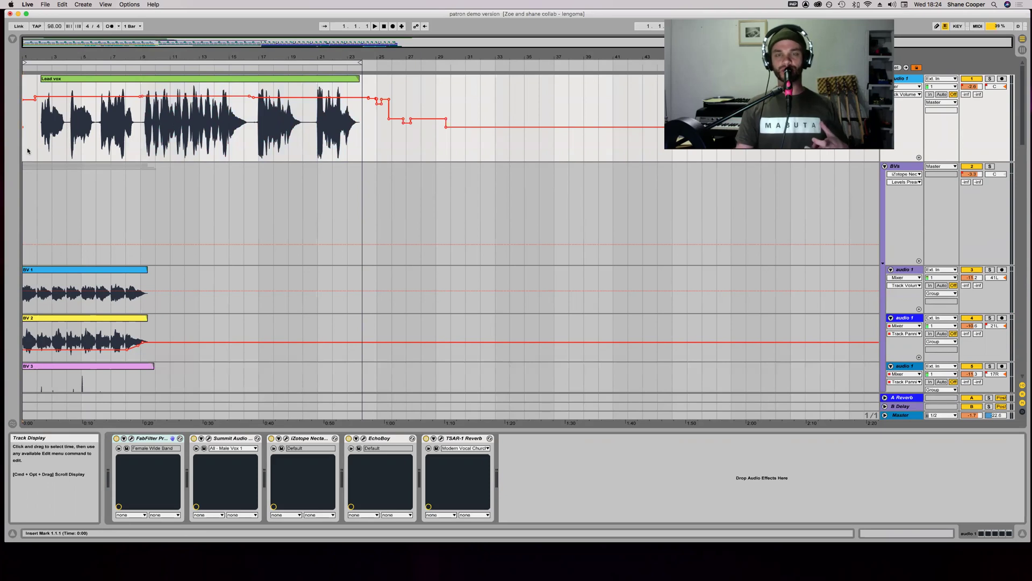
drag(24, 153, 366, 131)
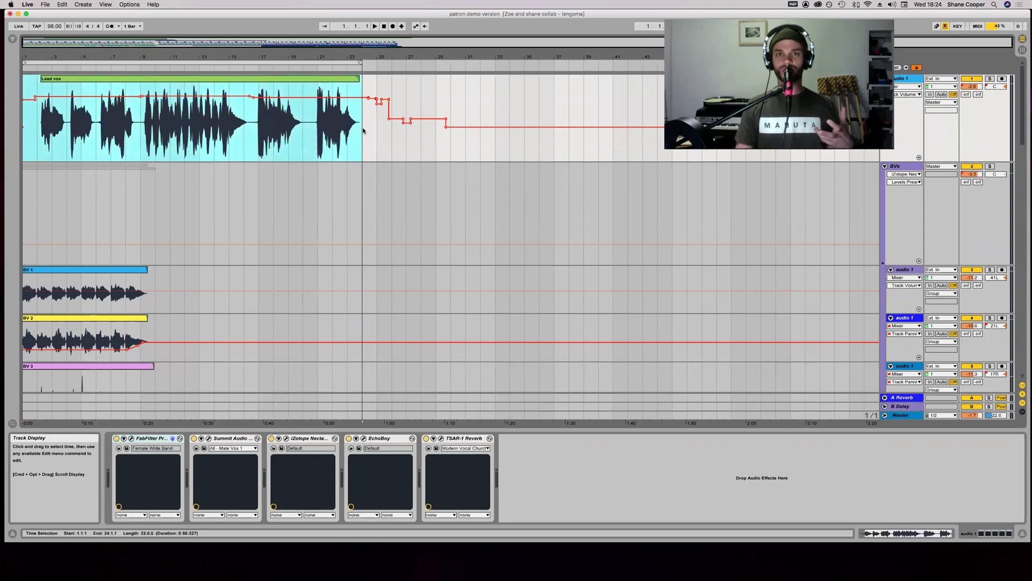
click(135, 150)
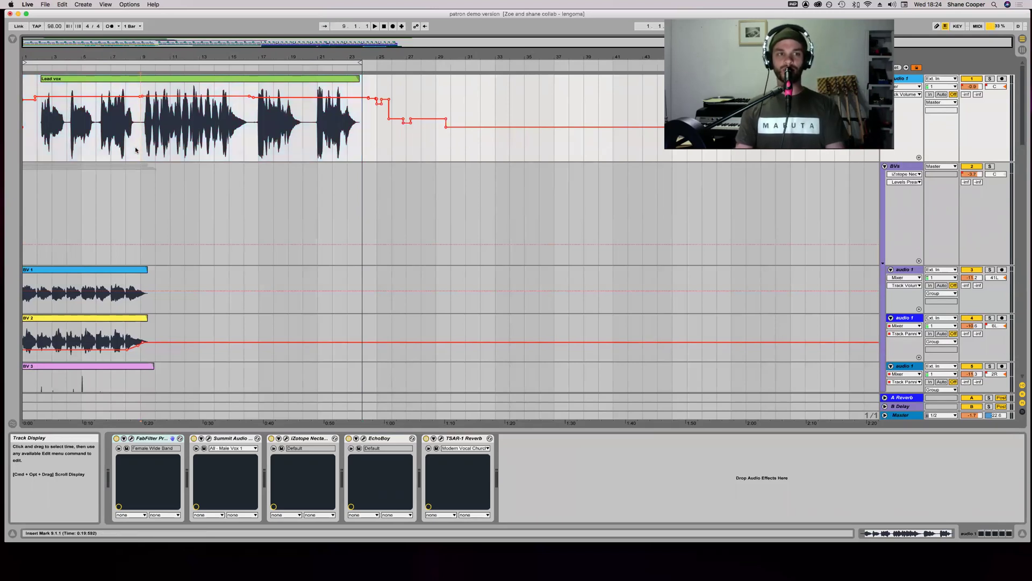
click(27, 154)
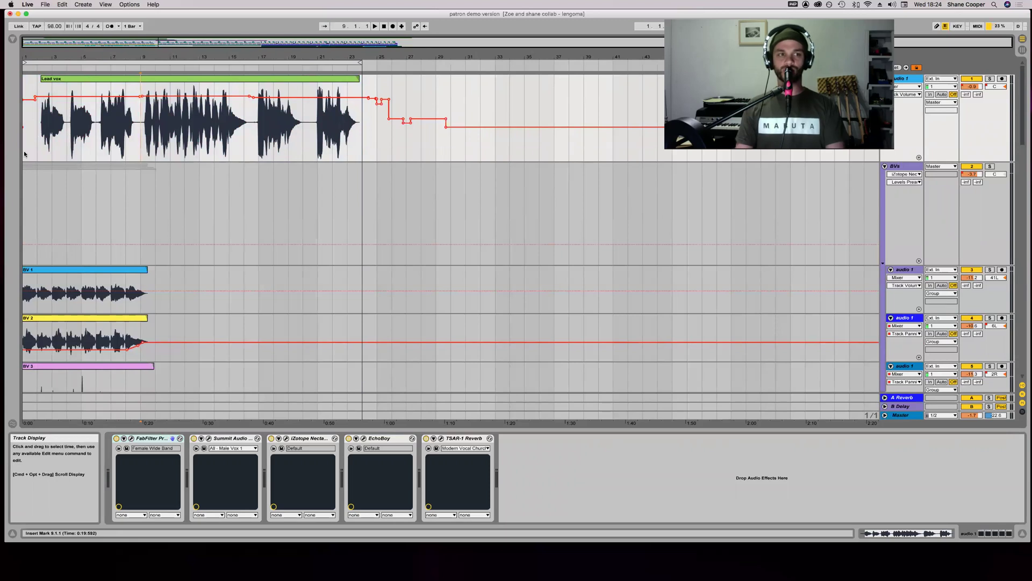
scroll(182, 152, down, 5)
scroll(183, 152, up, 5)
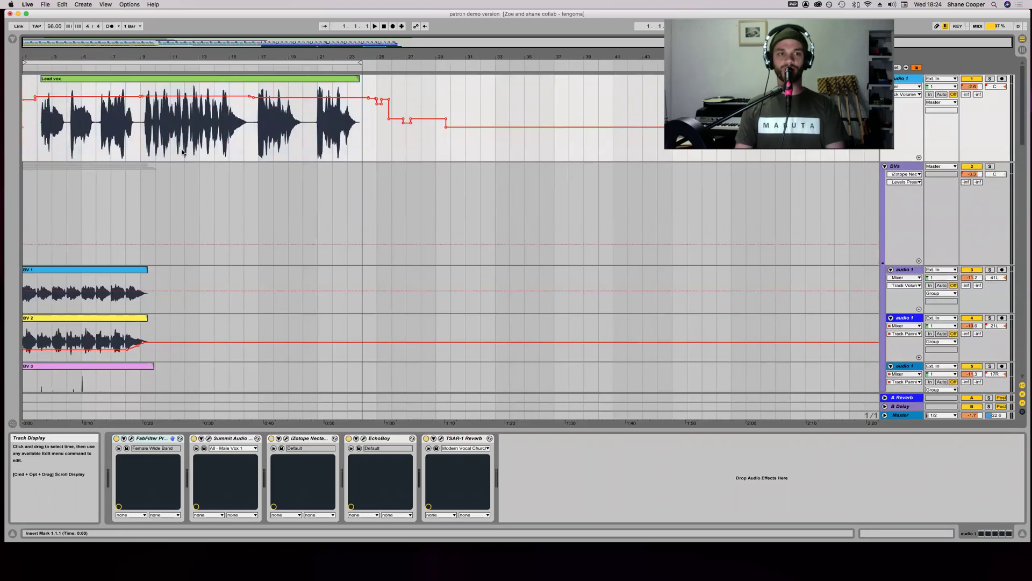
scroll(182, 153, down, 2)
scroll(182, 152, up, 2)
click(184, 152)
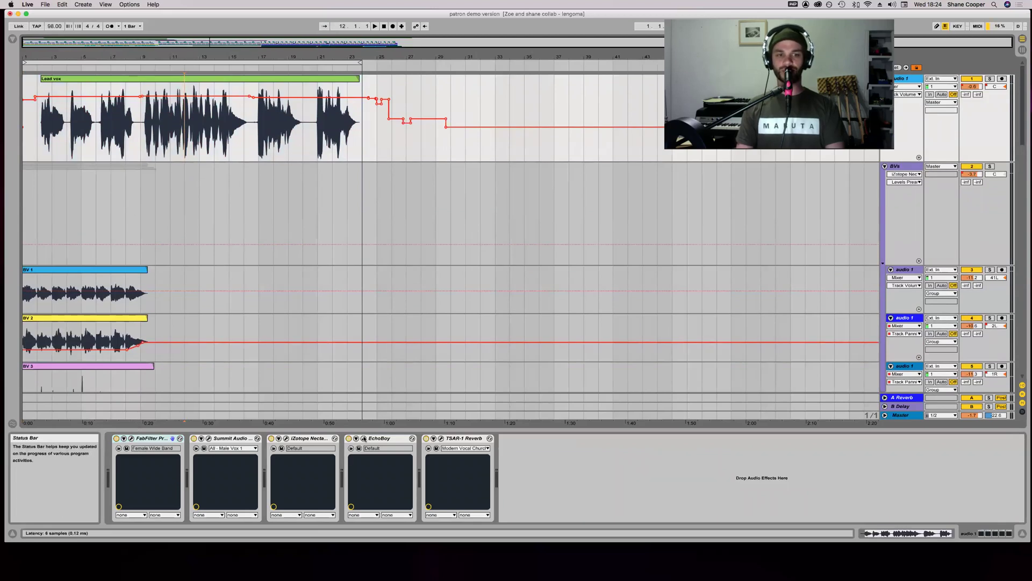
Solo the guitar Zo track, play its active clip from bar 9 and stop playback.
scroll(137, 188, down, 5)
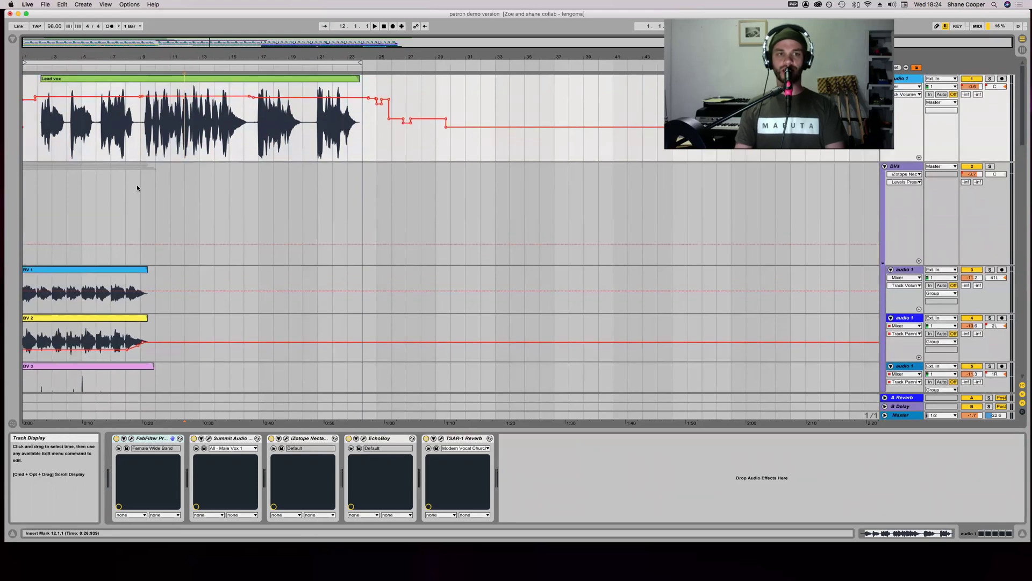
scroll(137, 184, down, 6)
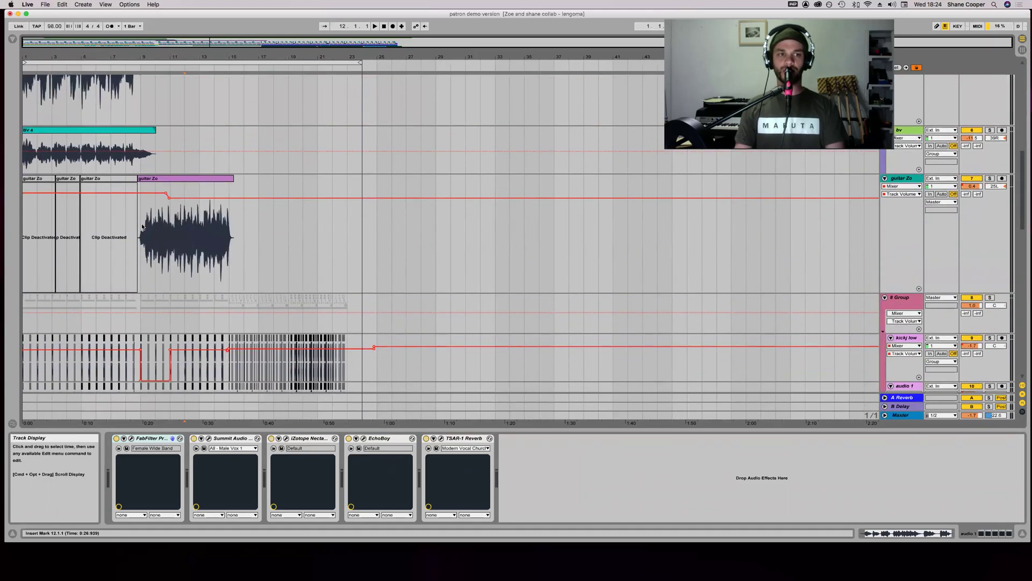
click(142, 227)
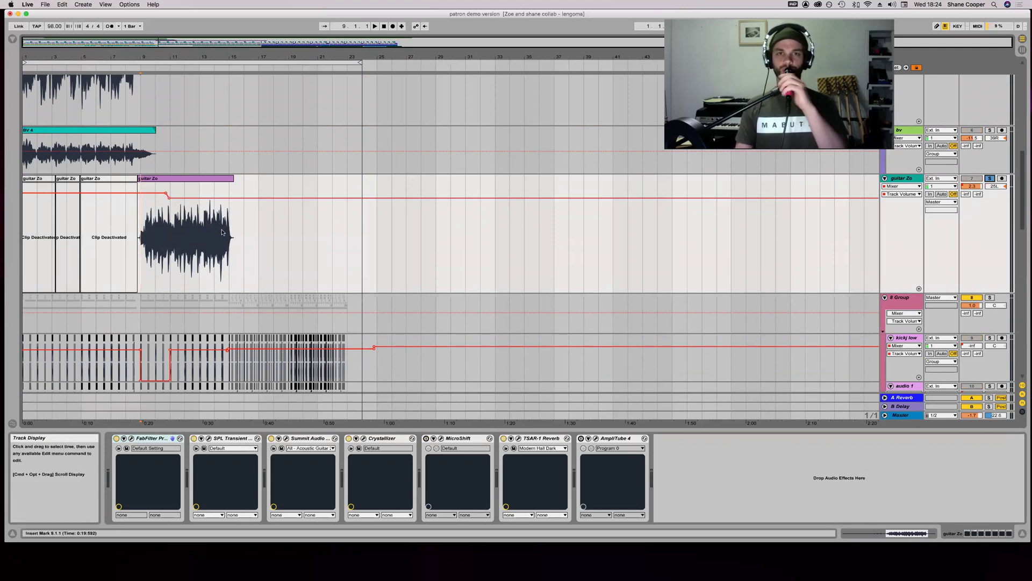
key(space)
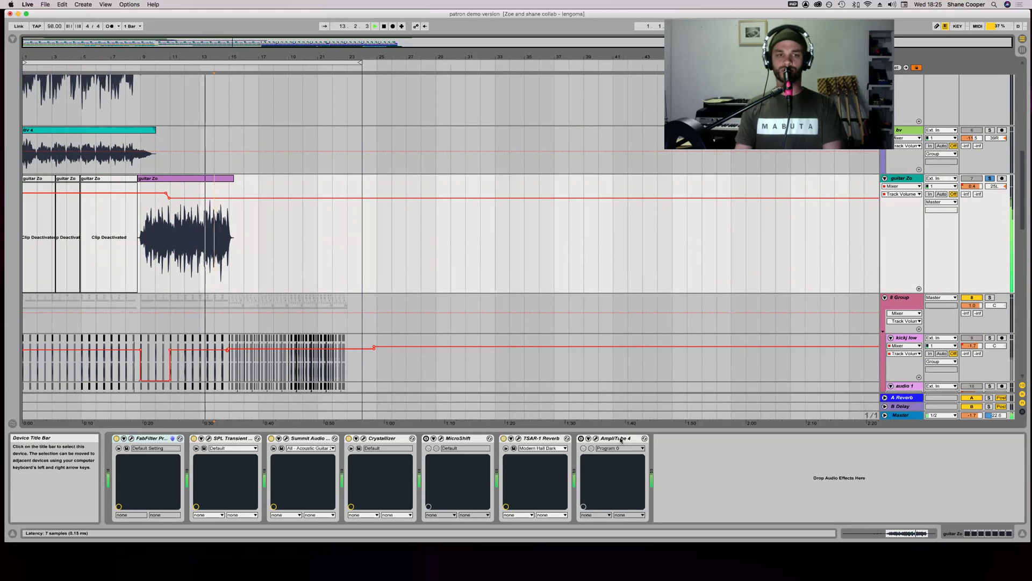
key(space)
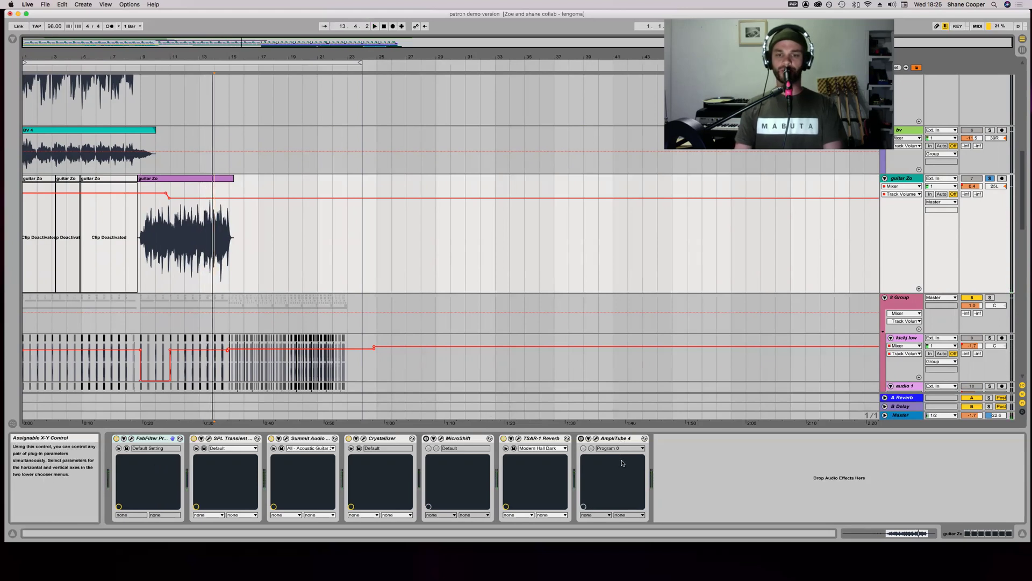
Inspect the guitar Zo track's SPL Transient Designer settings, close the plug-in window and clear the track's solo.
click(209, 439)
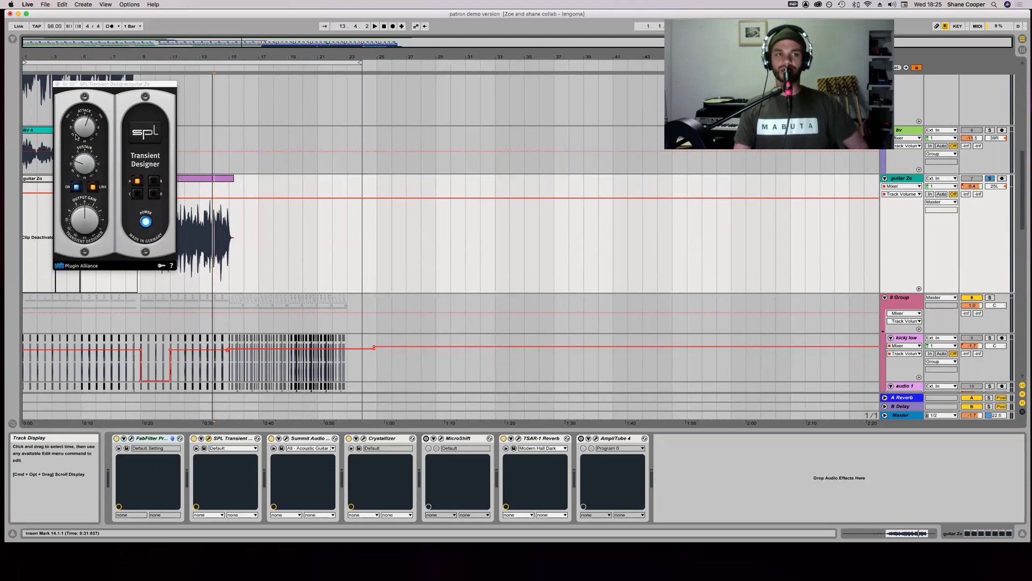
click(57, 85)
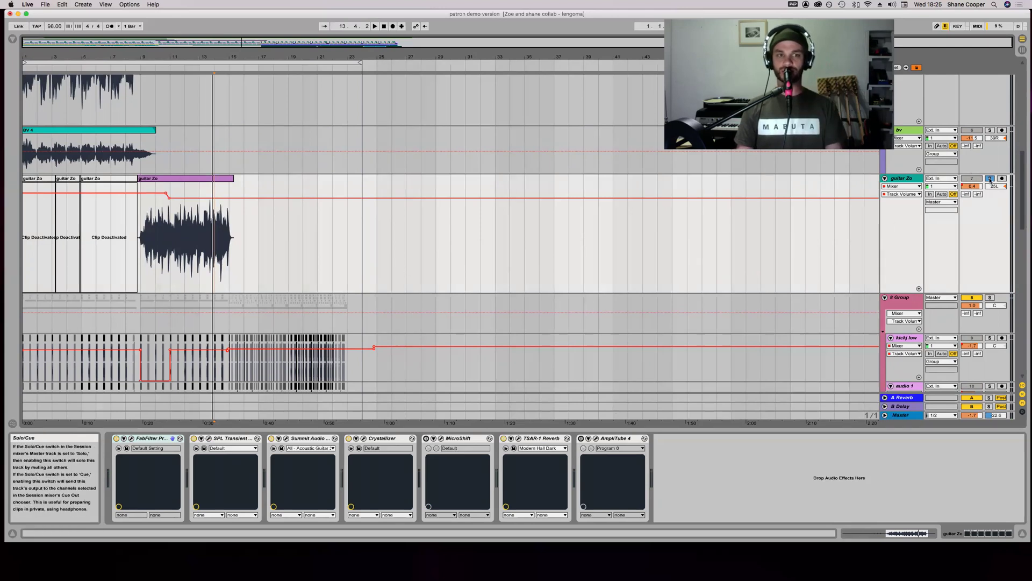
Look over the drum group, the rhds group and the remaining audio tracks further down the arrangement.
scroll(484, 226, down, 5)
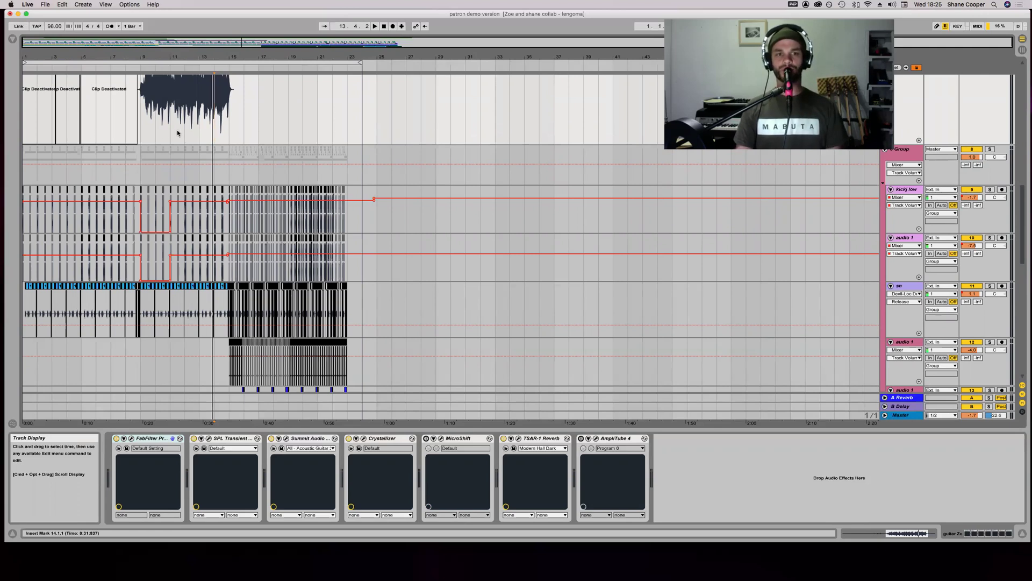
scroll(177, 133, down, 3)
scroll(145, 152, down, 6)
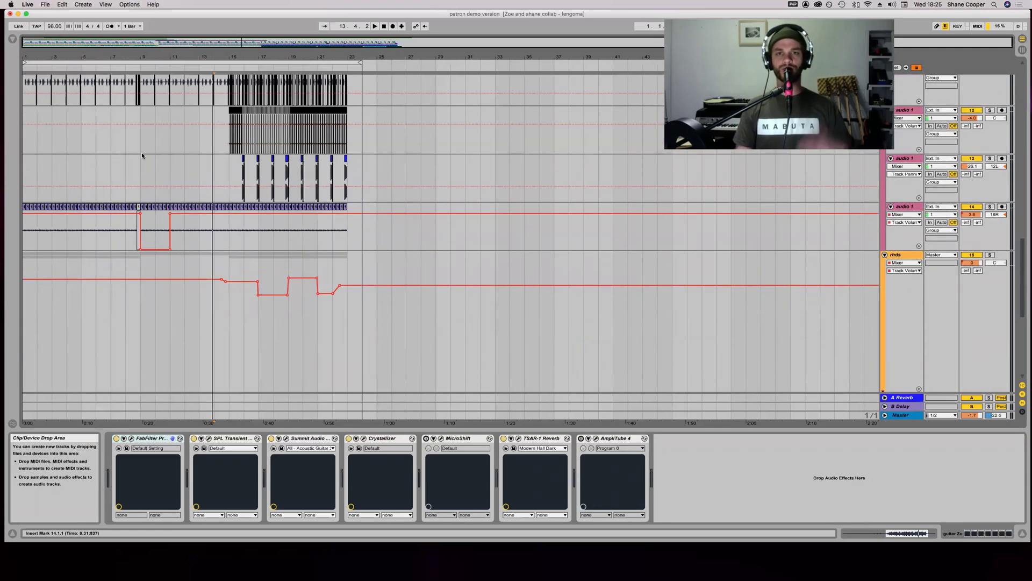
scroll(172, 161, down, 10)
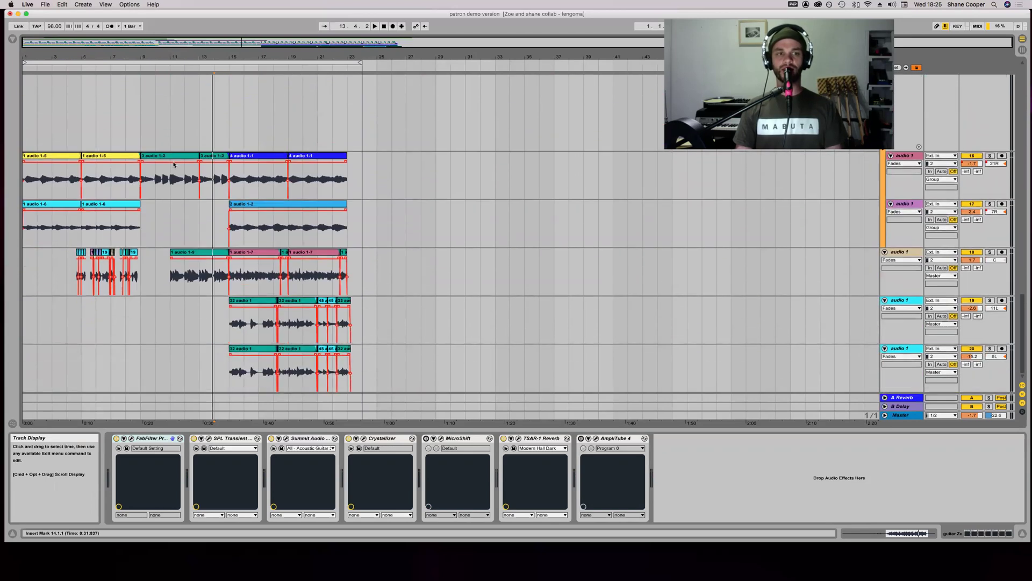
Place the insert marker at bar 1 in the rhds group and look over the tracks around it.
click(23, 140)
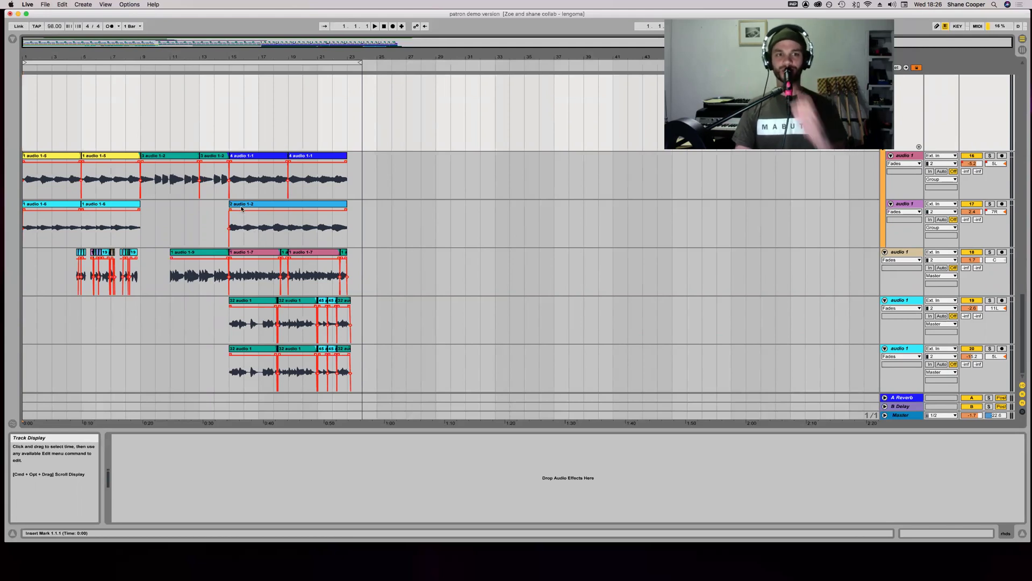
scroll(173, 137, up, 3)
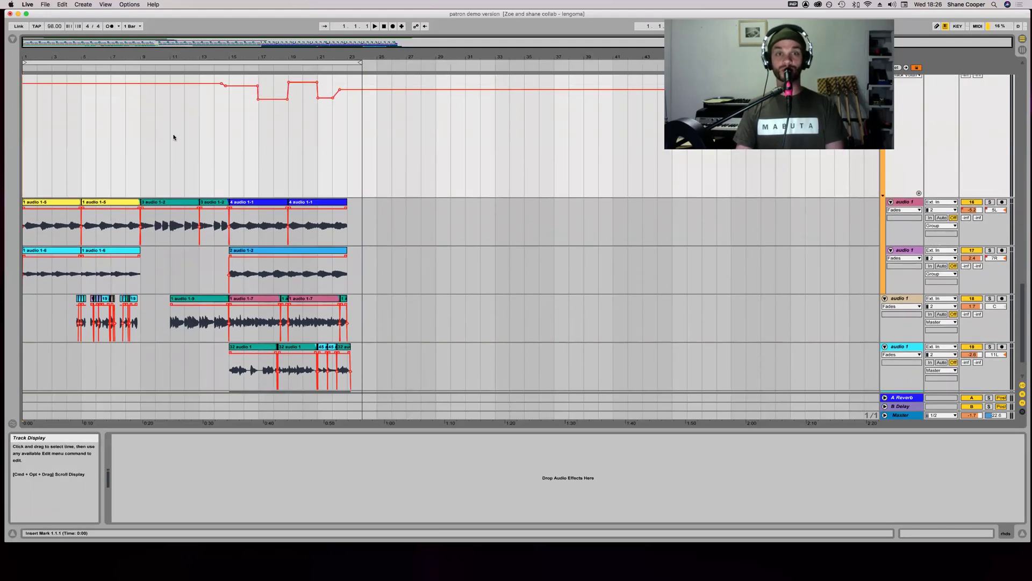
scroll(166, 159, down, 3)
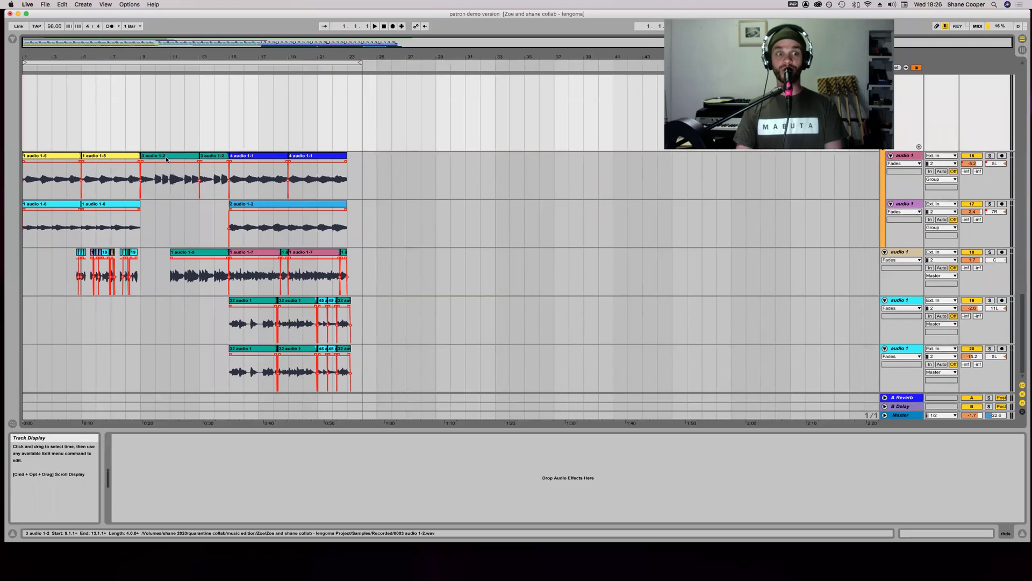
Play the song from bar 4 on the Ampeg B15N bass track, and highlight that track's gap from bar 9 to 10.
click(63, 263)
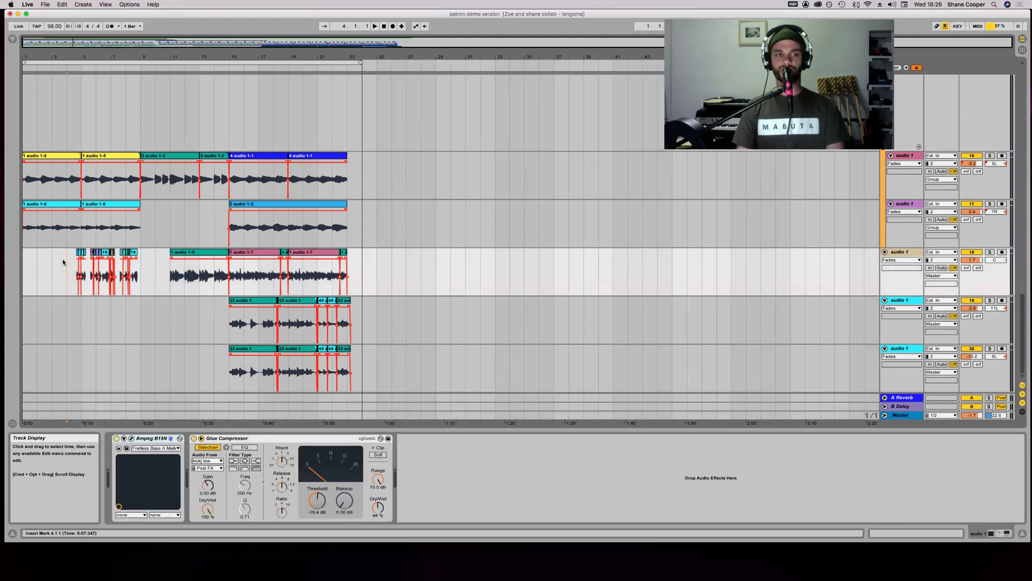
key(space)
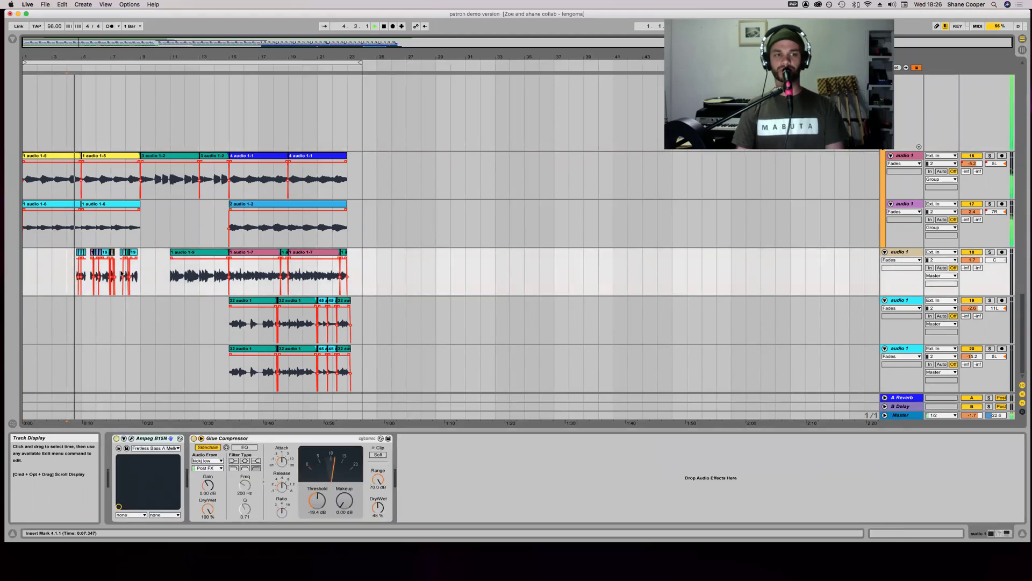
click(142, 262)
shift+click(156, 262)
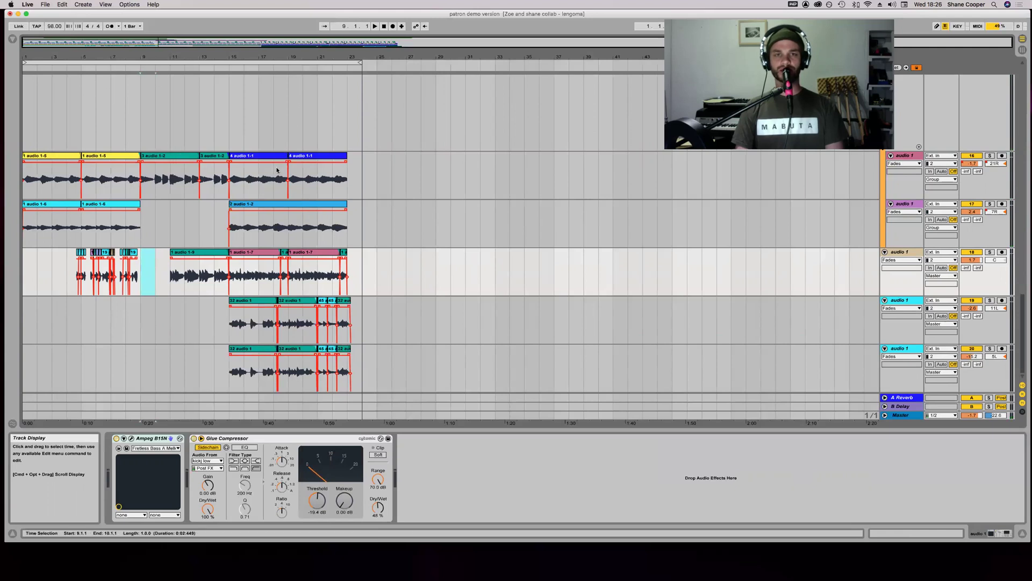
Highlight the start of the gap after bar 9 on the second rhds track, and place the insert marker at bar 9.
click(138, 240)
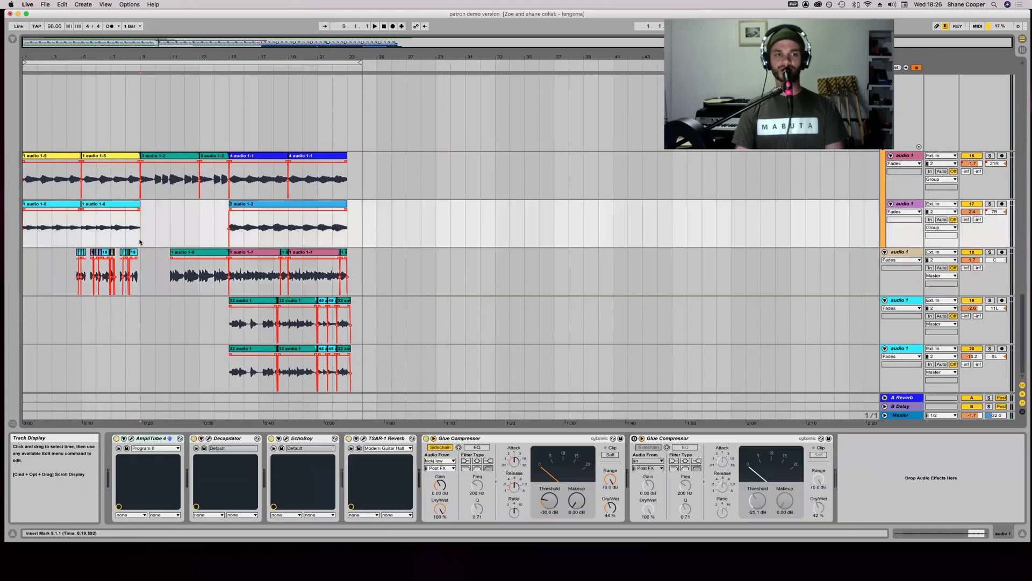
drag(143, 241, 164, 241)
click(142, 242)
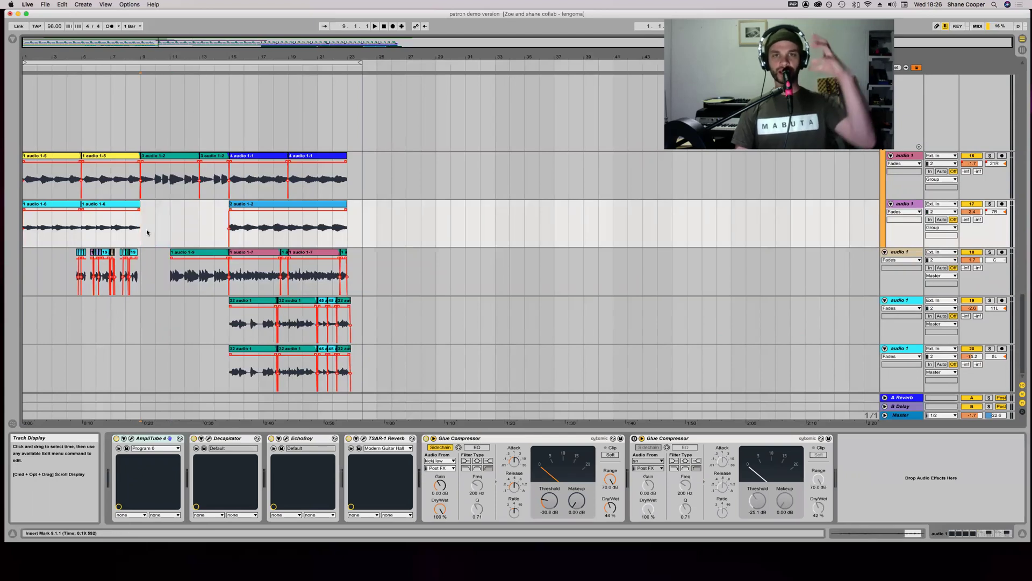
Look over the arrangement around bar 9, from the lead and backing vocals through guitar Zo and the drums to the rhds tracks.
scroll(145, 231, up, 15)
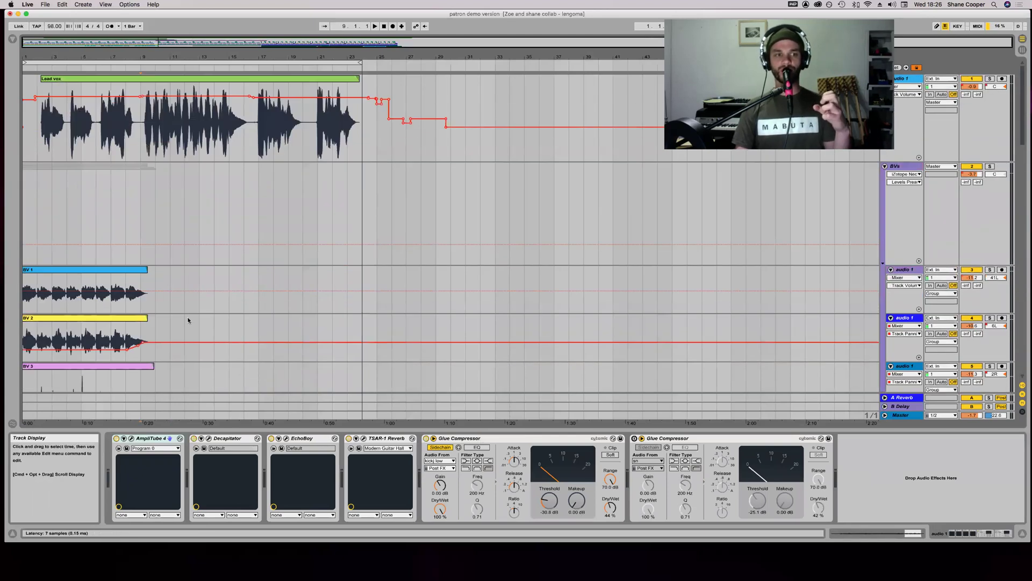
scroll(46, 258, down, 5)
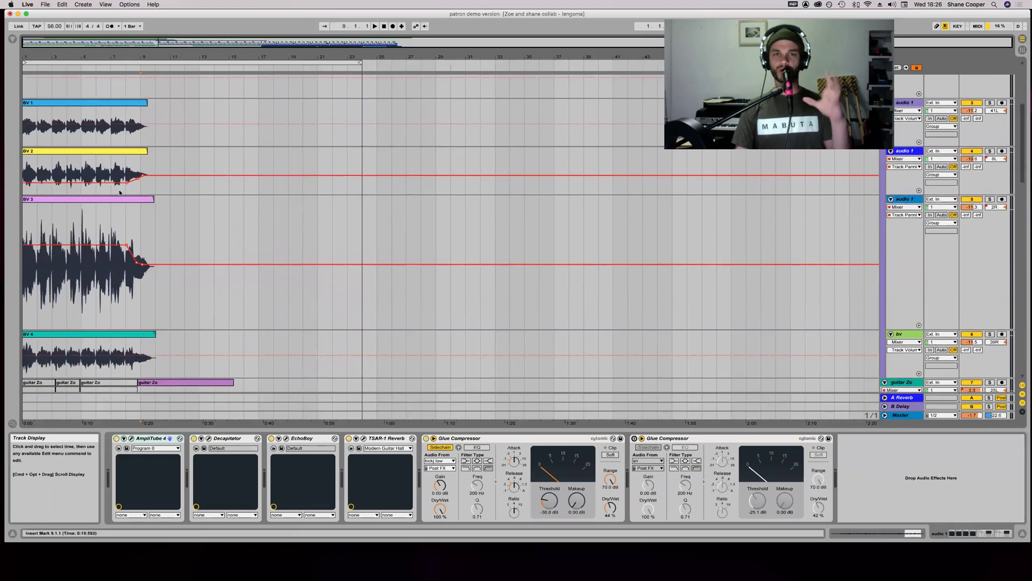
scroll(159, 192, down, 3)
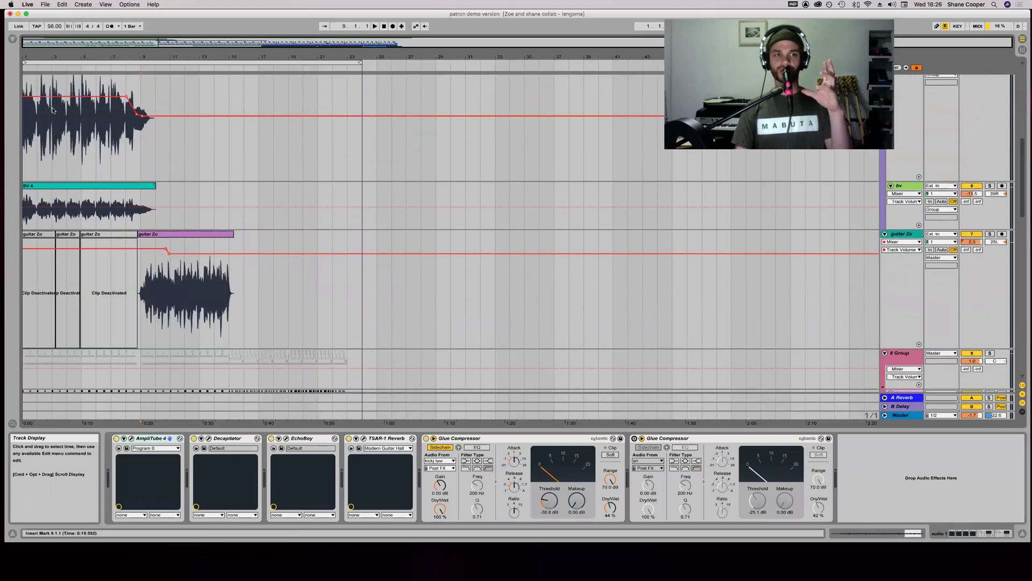
scroll(147, 184, down, 3)
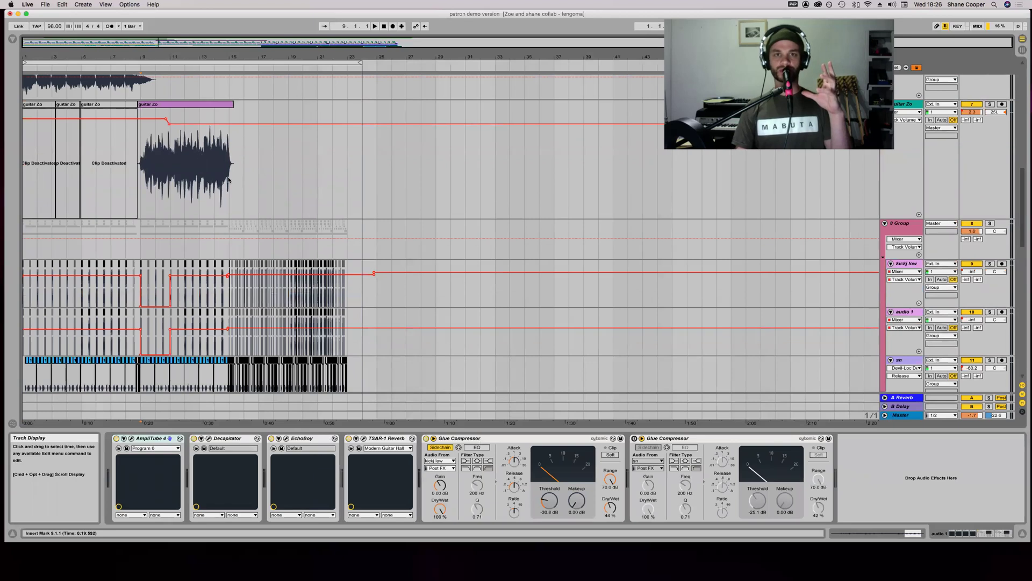
scroll(167, 175, down, 8)
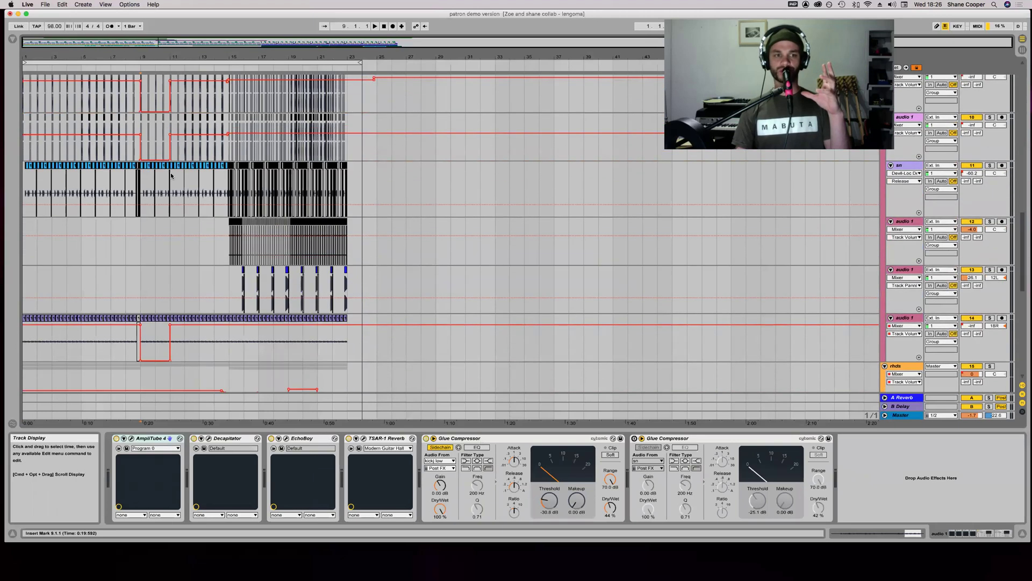
scroll(171, 176, down, 2)
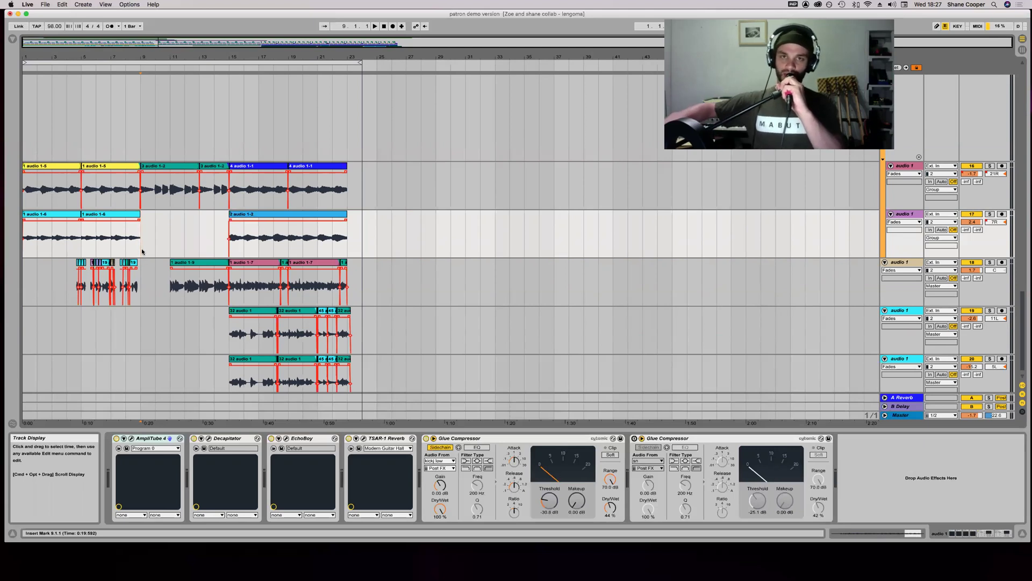
Play the song from bar 9, and highlight the rhds group from bar 15 to 24.
key(space)
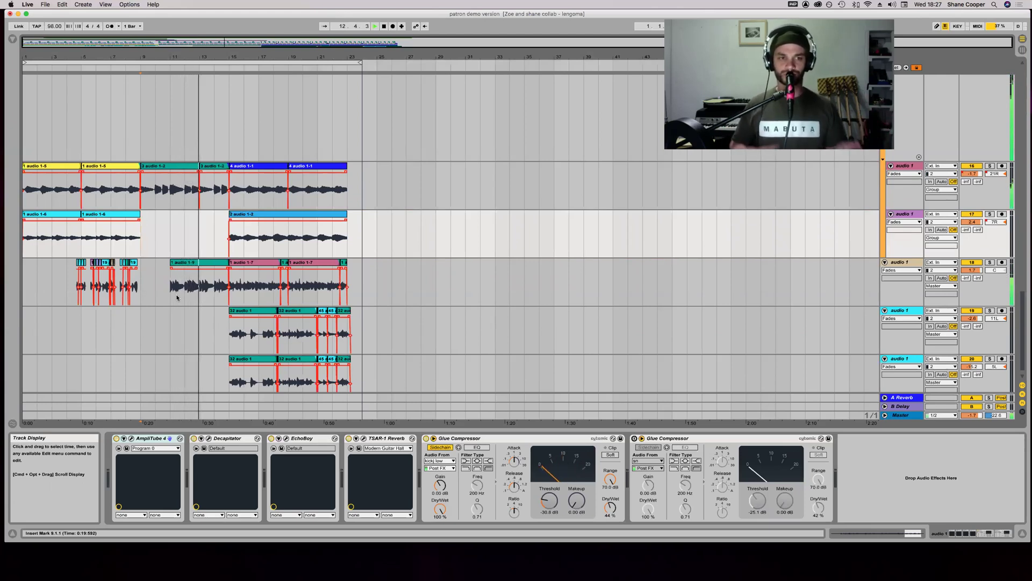
scroll(176, 298, down, 1)
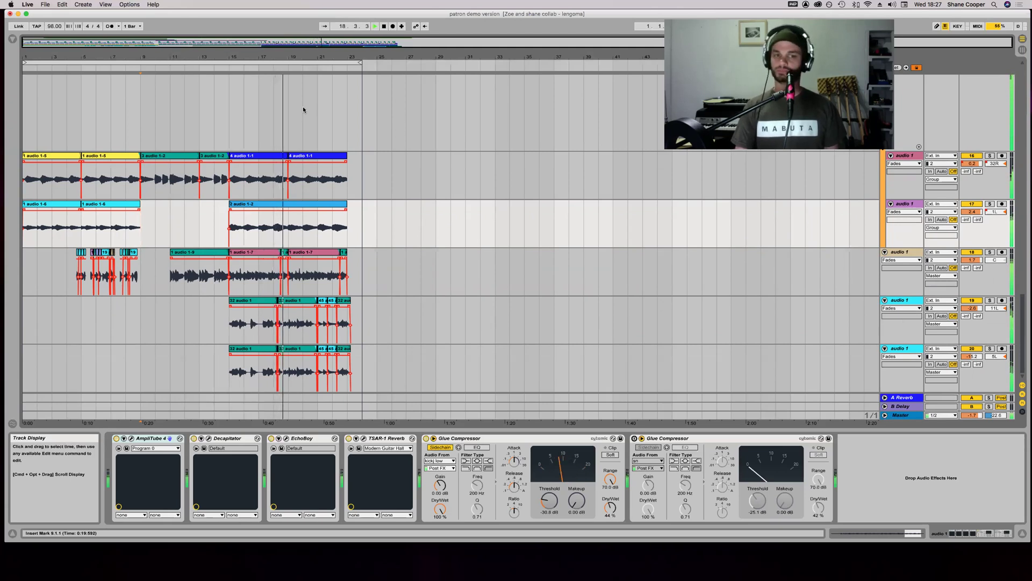
mouse_move(228, 134)
mouse_down()
mouse_move(371, 138)
mouse_move(235, 142)
mouse_up()
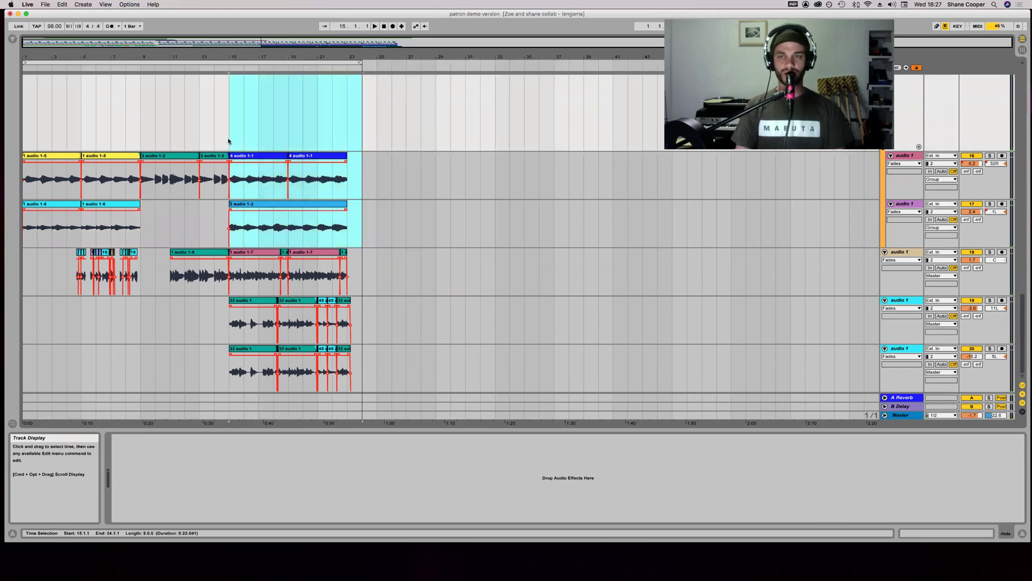
Play the song from bar 15, mark bars 19 and 23 in the rhds group, and stop playback.
click(228, 140)
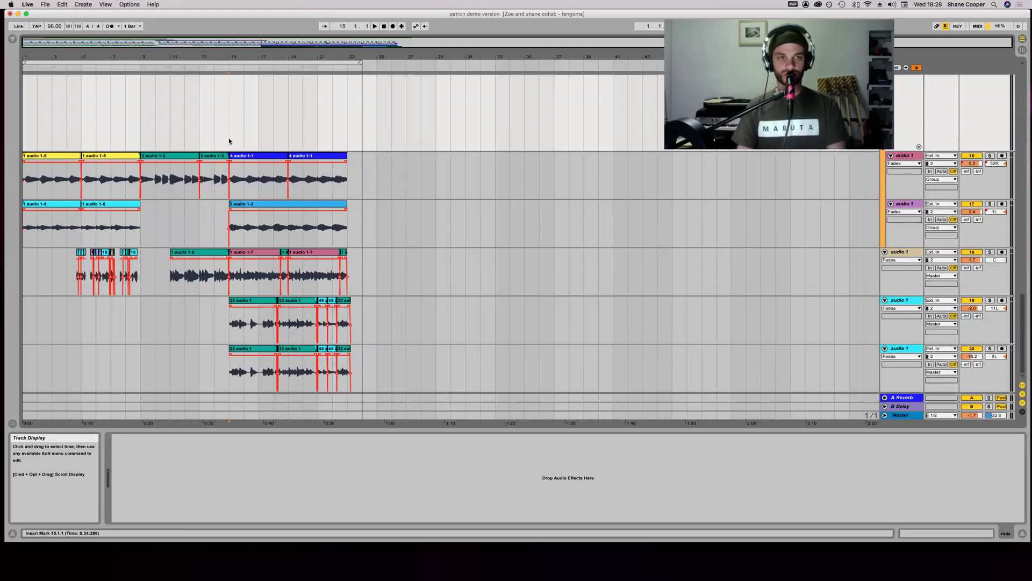
key(space)
click(289, 126)
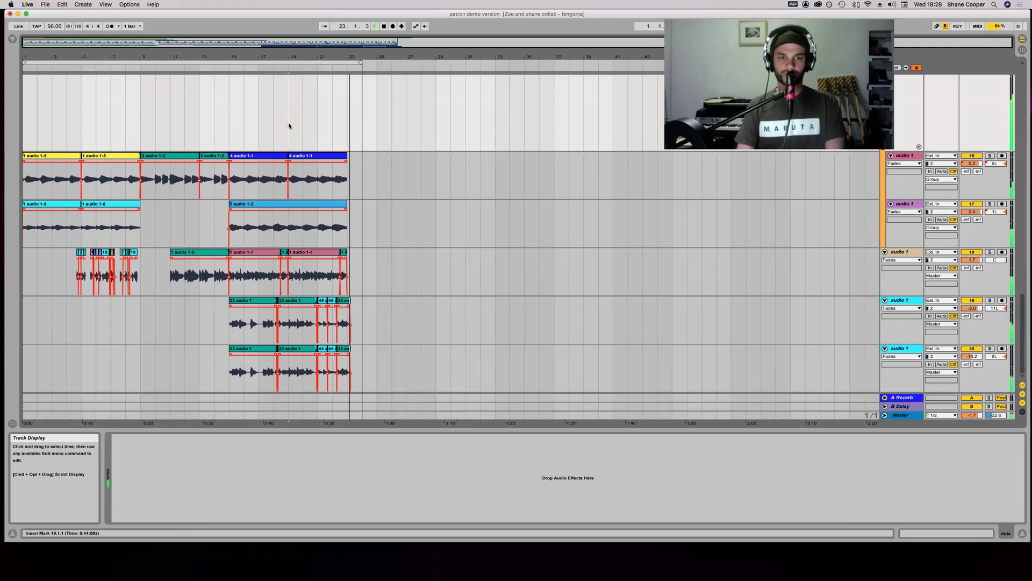
click(348, 115)
key(space)
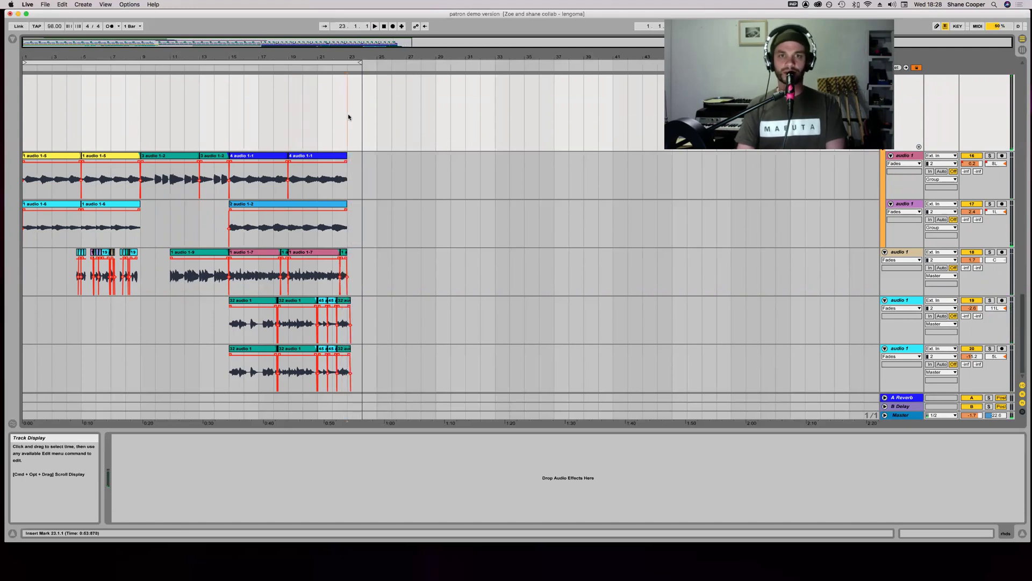
Return to the Lead vox track, review the Export Audio/Video settings for the Master, and close them without exporting.
scroll(349, 117, up, 15)
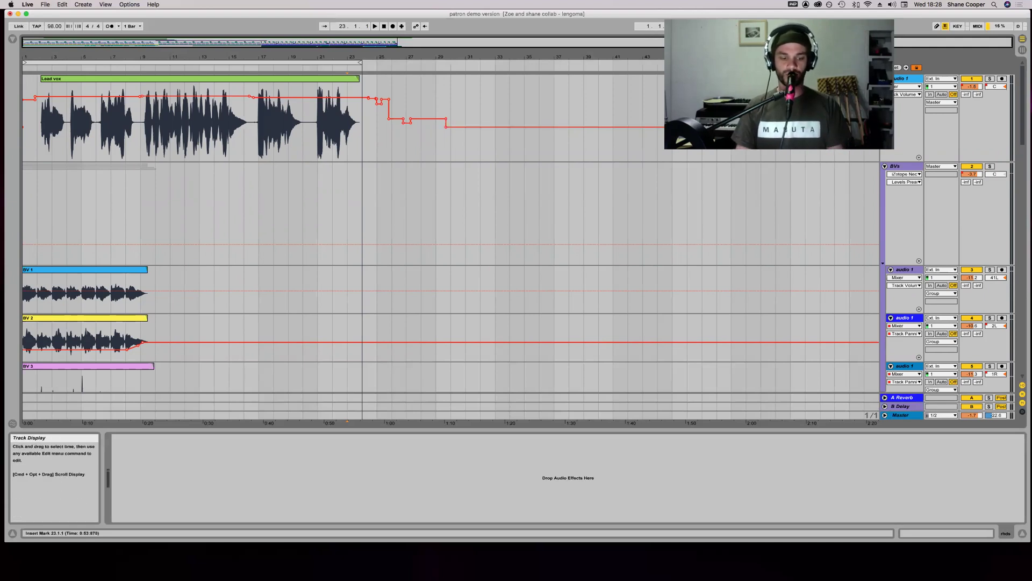
key(super+shift+r)
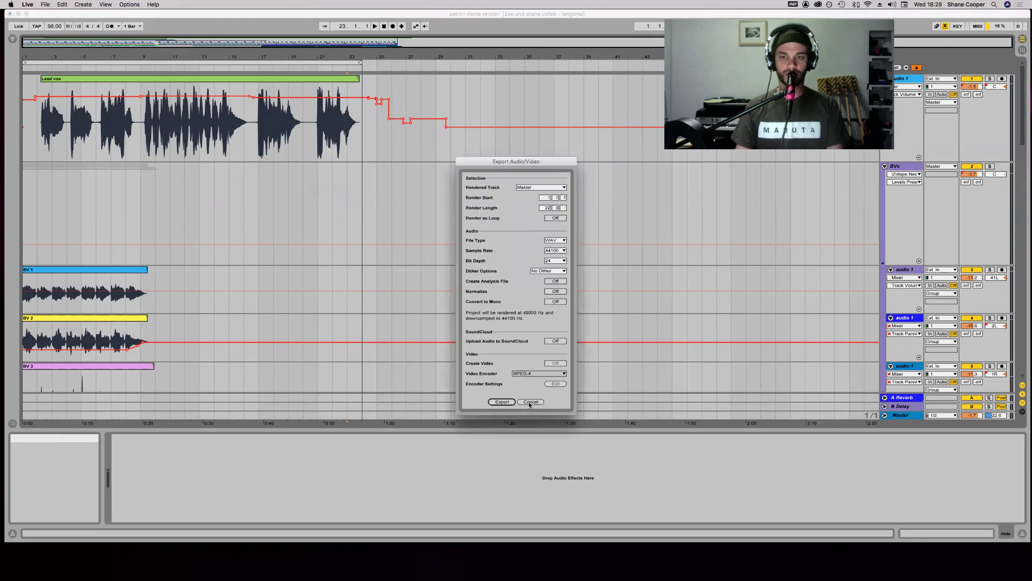
click(530, 401)
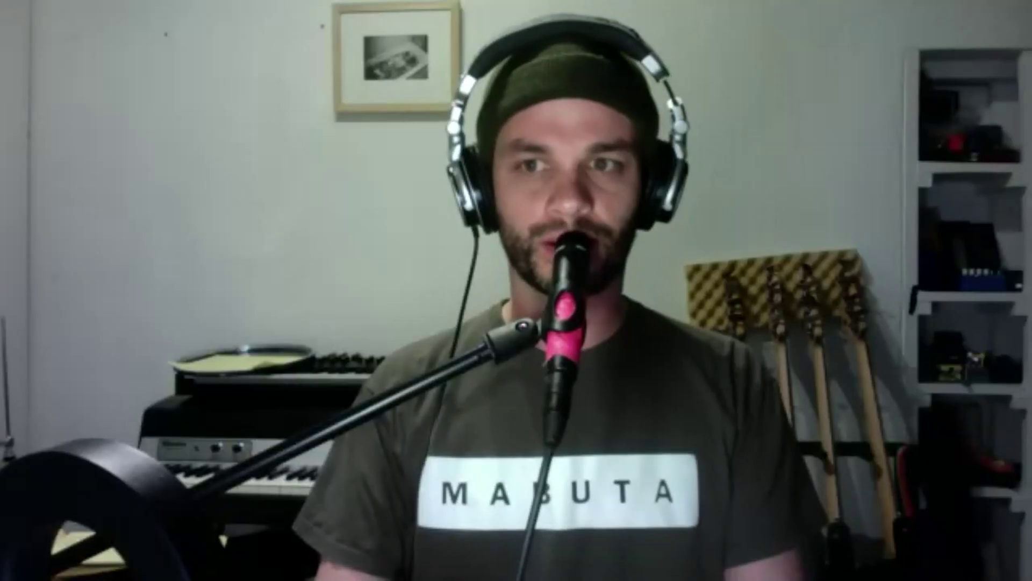